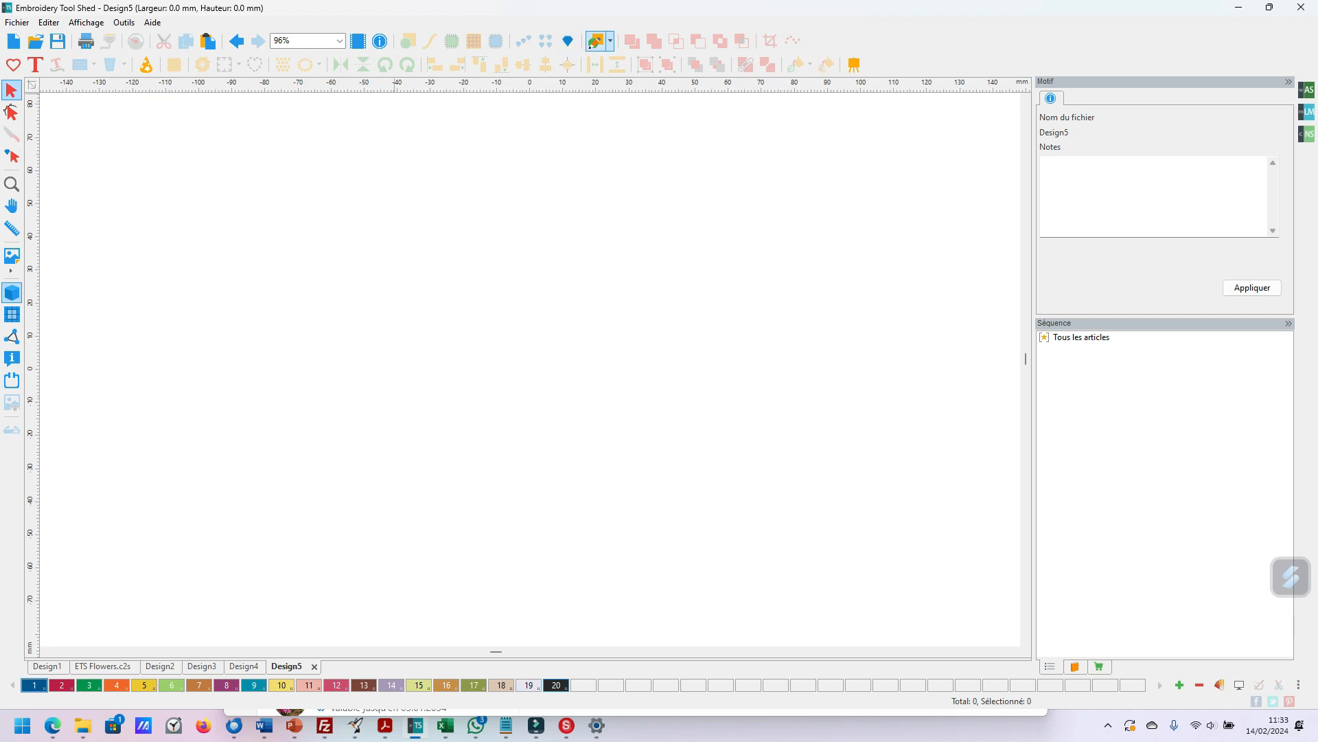
# - Draw a star outline (Étoile) about 100 mm wide and 96 mm high in the middle of the page
pyautogui.click(592, 45)
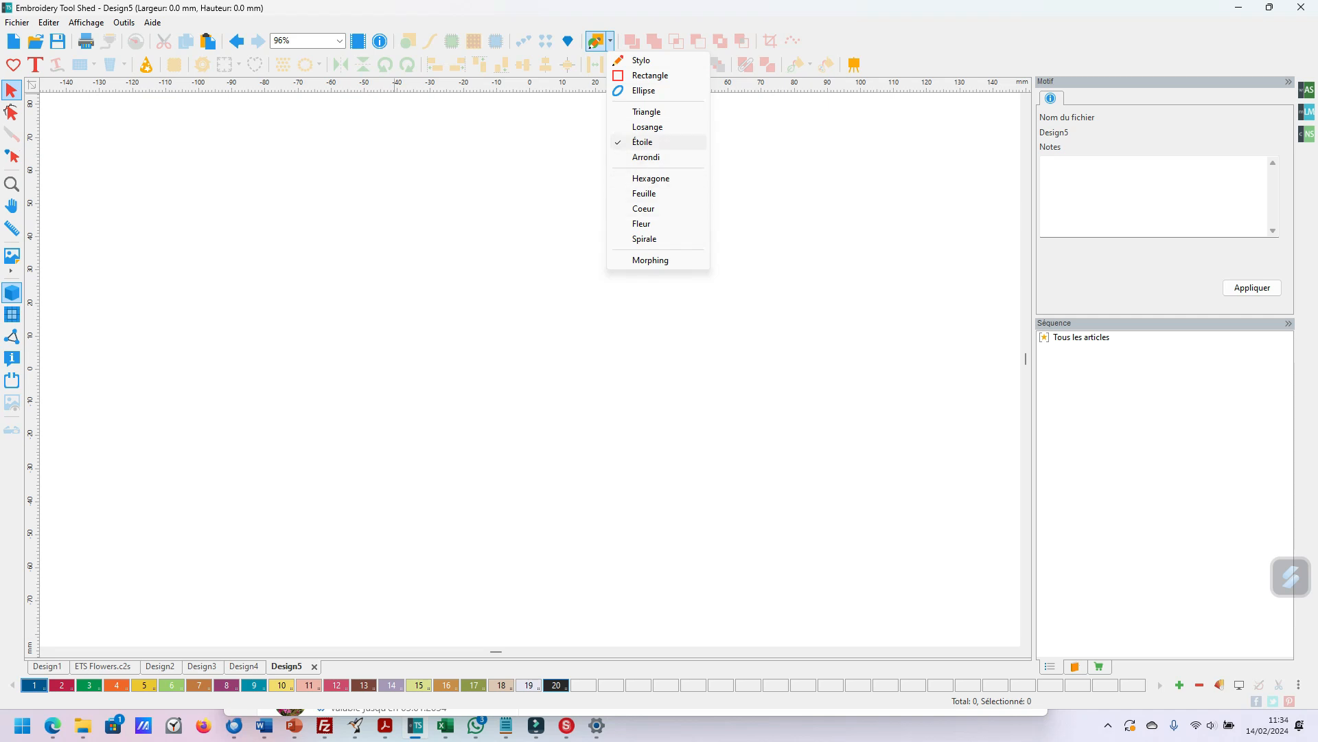
pyautogui.click(642, 142)
pyautogui.moveTo(426, 208); pyautogui.dragTo(758, 529)
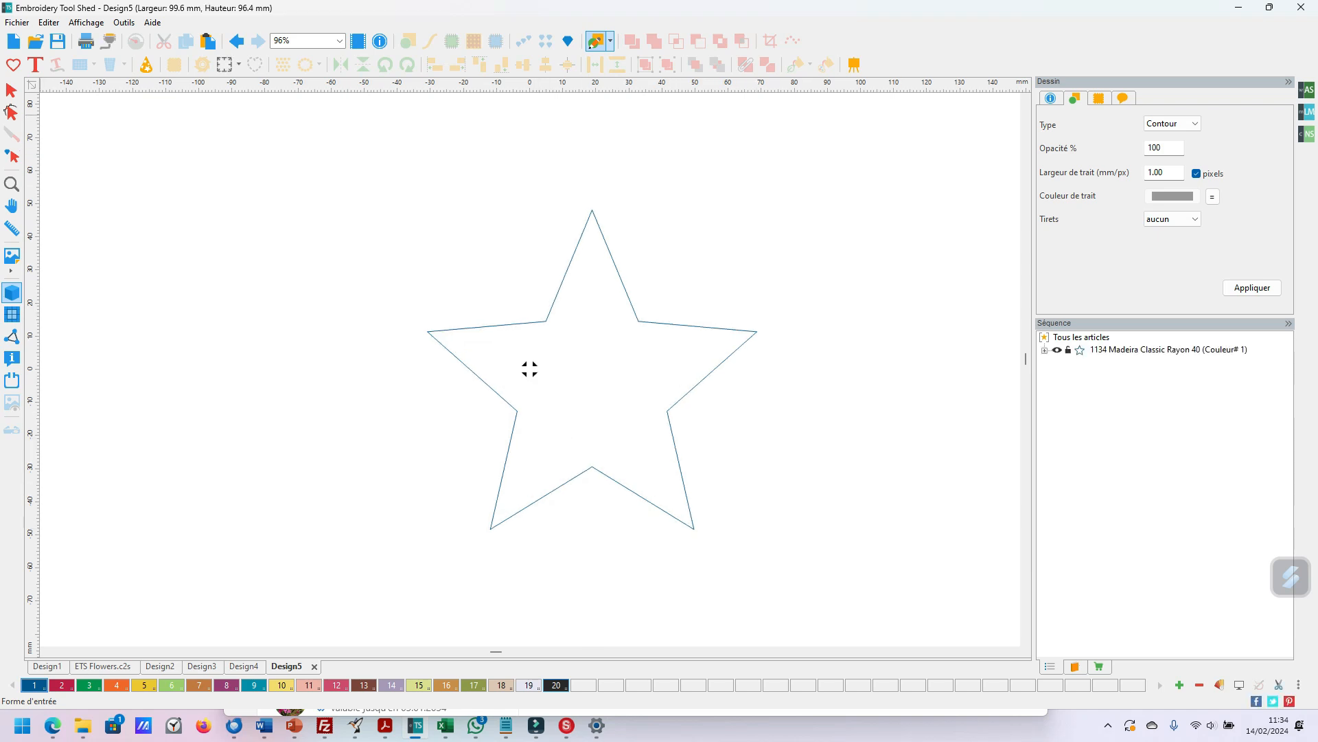
# - Start creating a contour from the star, set it to the inside (À l'intérieur), and preview it
pyautogui.click(11, 90)
pyautogui.rightClick(530, 368)
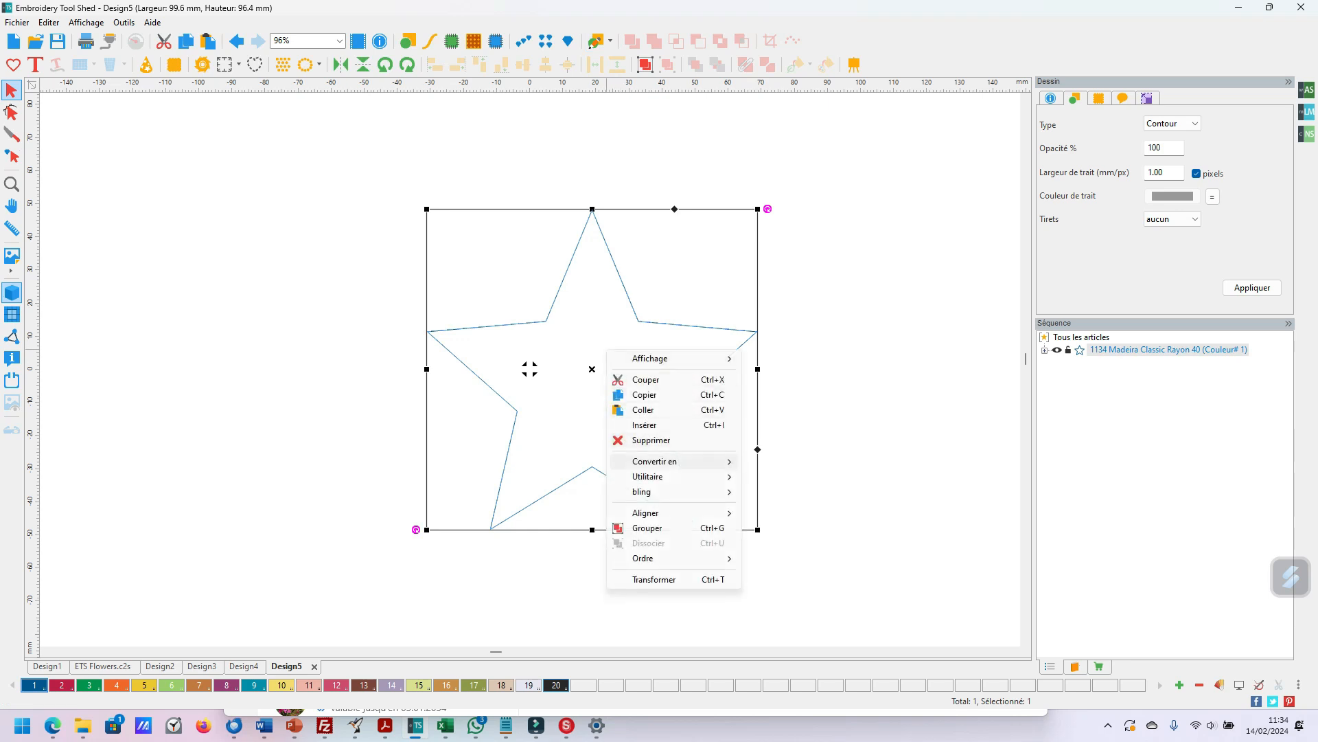
pyautogui.moveTo(659, 477)
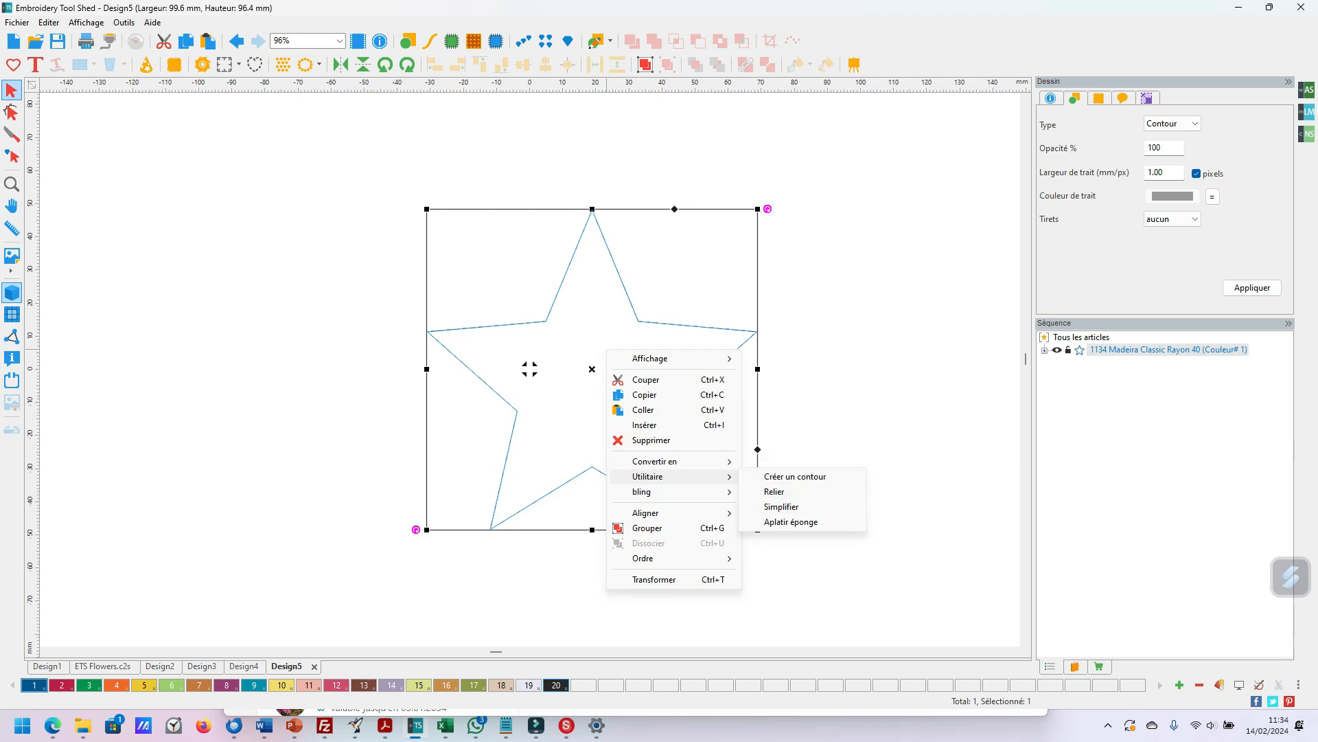
pyautogui.click(795, 477)
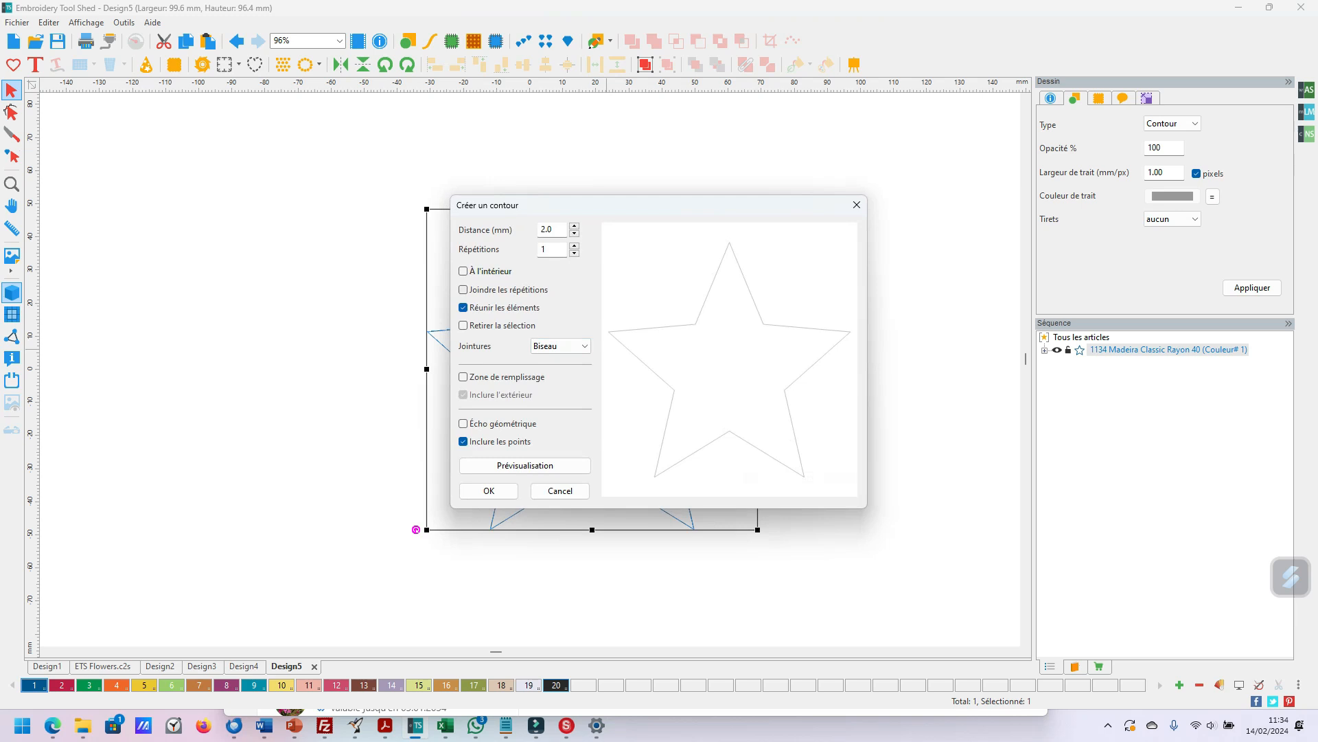
pyautogui.click(463, 271)
pyautogui.click(525, 466)
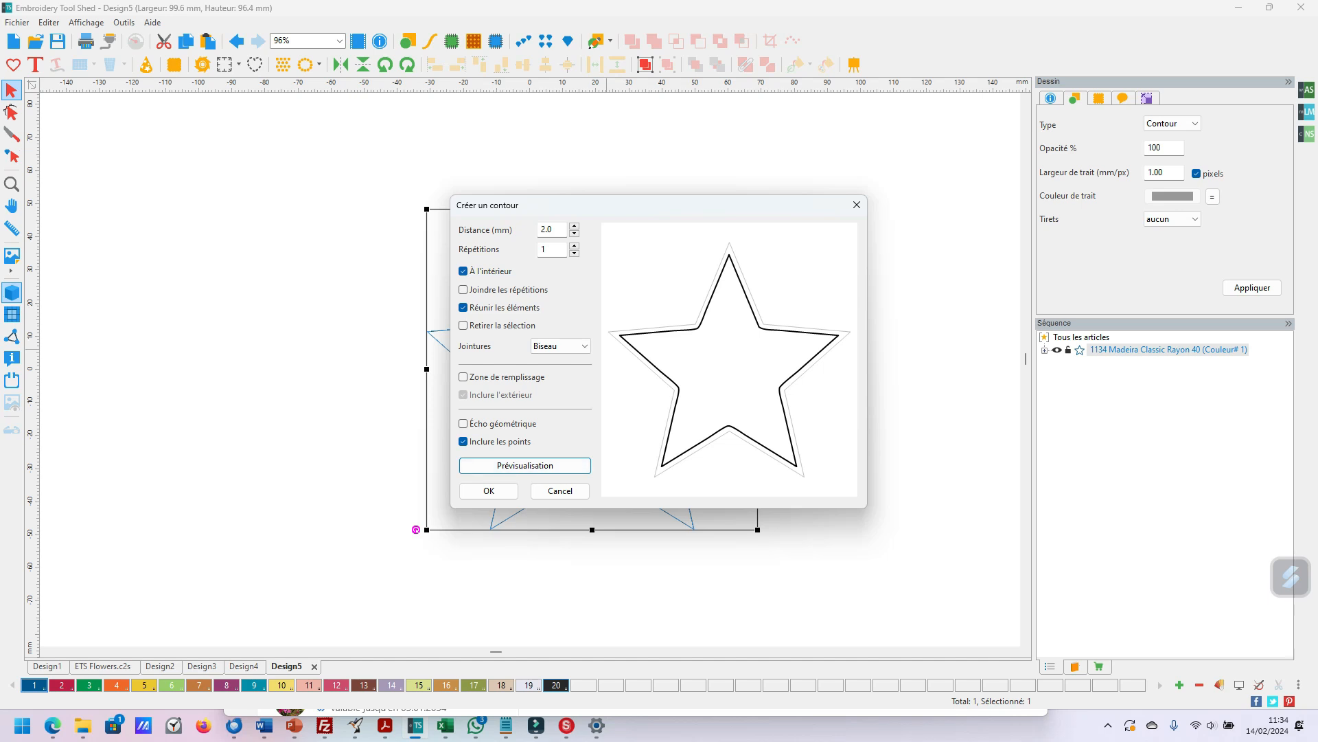
# - Preview the inner contour with 3 repetitions, and reset the repetitions to 1
pyautogui.doubleClick(544, 250)
pyautogui.write('3')
pyautogui.click(524, 465)
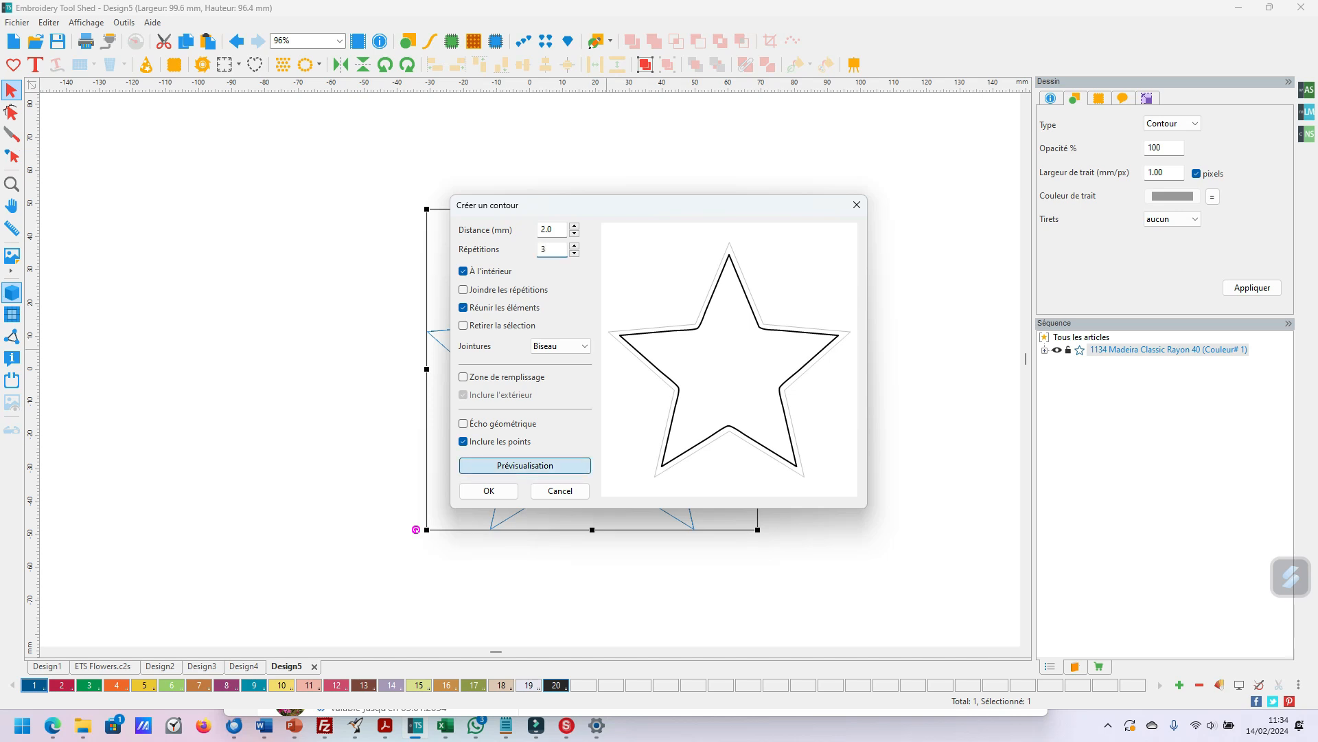
pyautogui.click(574, 246)
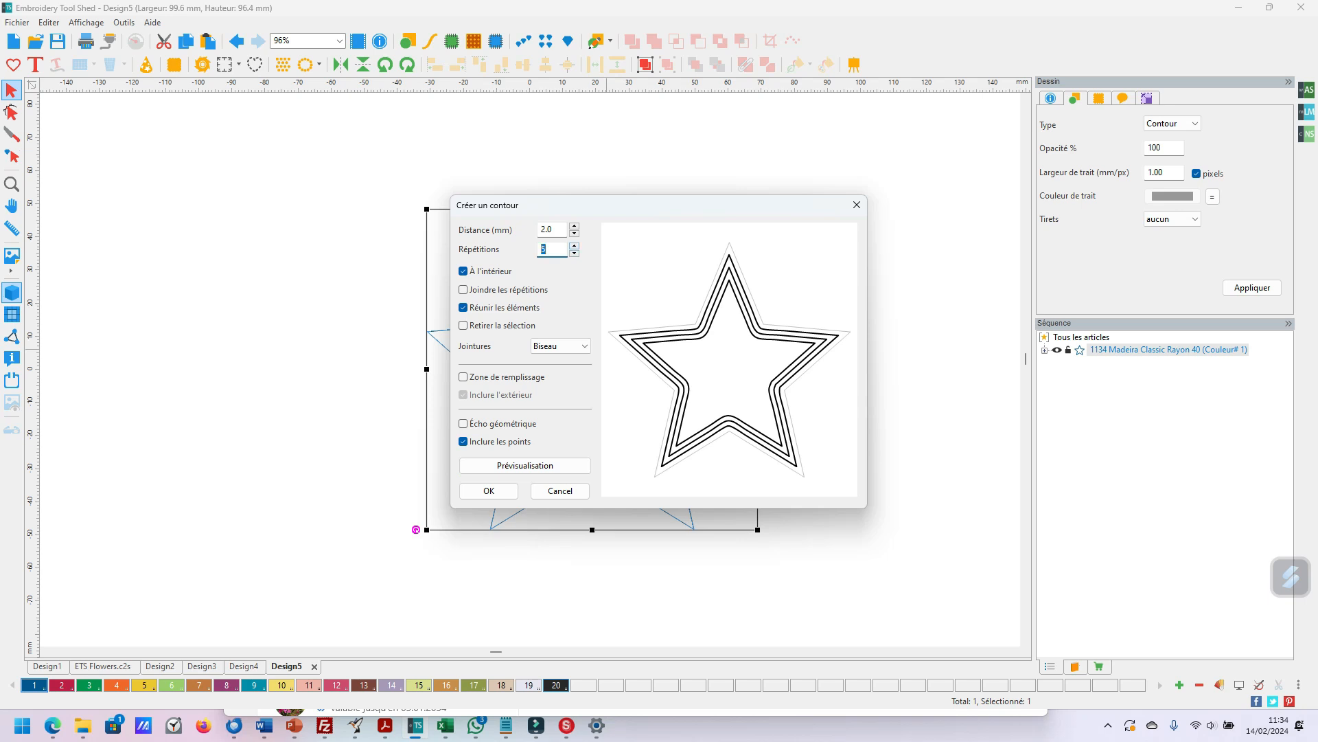
pyautogui.write('1')
# - Set the contour distance to 4 mm and create the inner star
pyautogui.doubleClick(552, 229)
pyautogui.write('4')
pyautogui.click(525, 465)
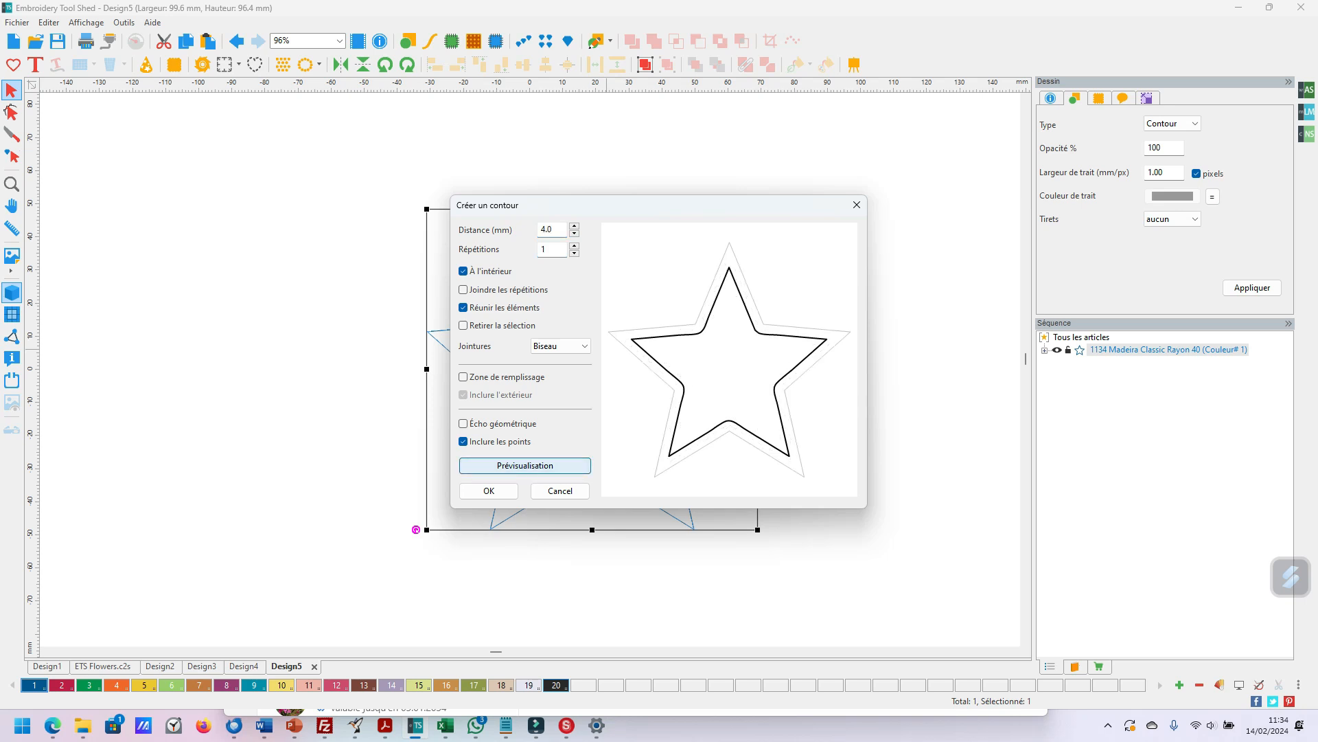
pyautogui.click(489, 490)
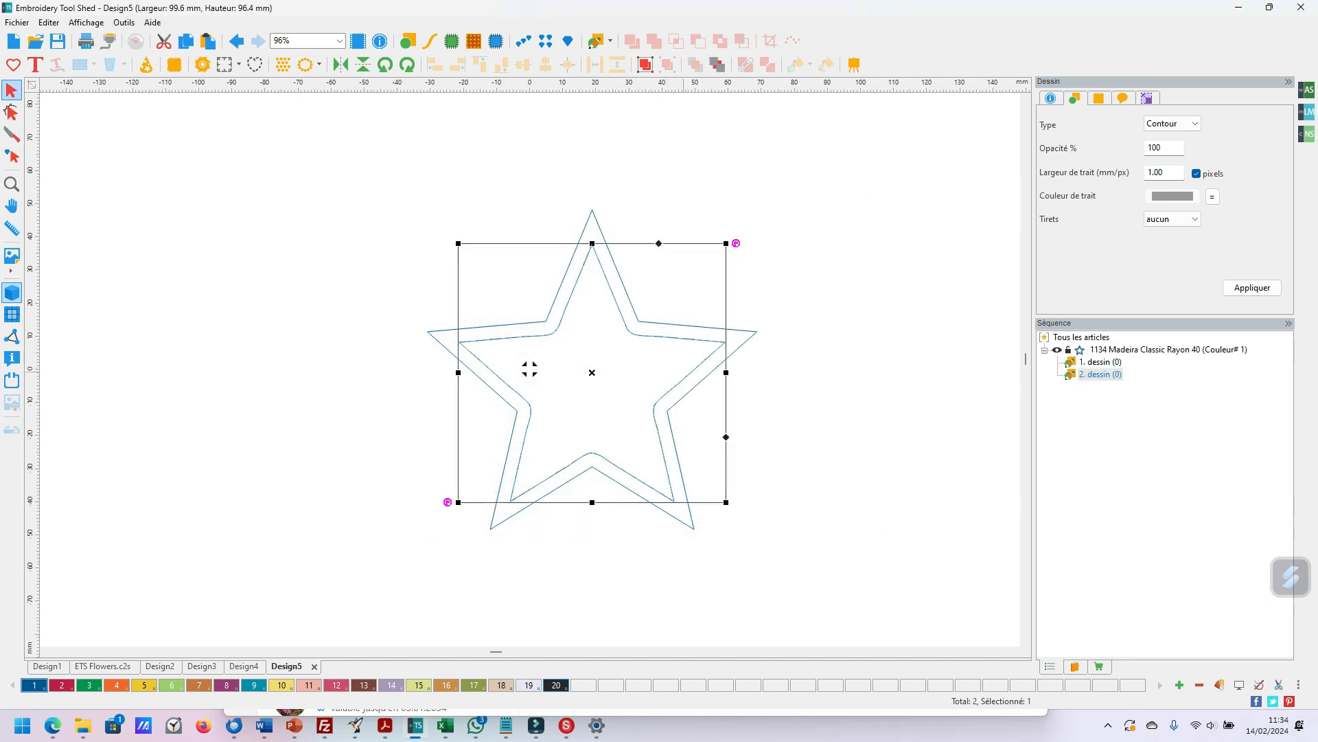
# - Change the inner star's drawing type to Remplissage and turn off the realistic display
pyautogui.click(1172, 124)
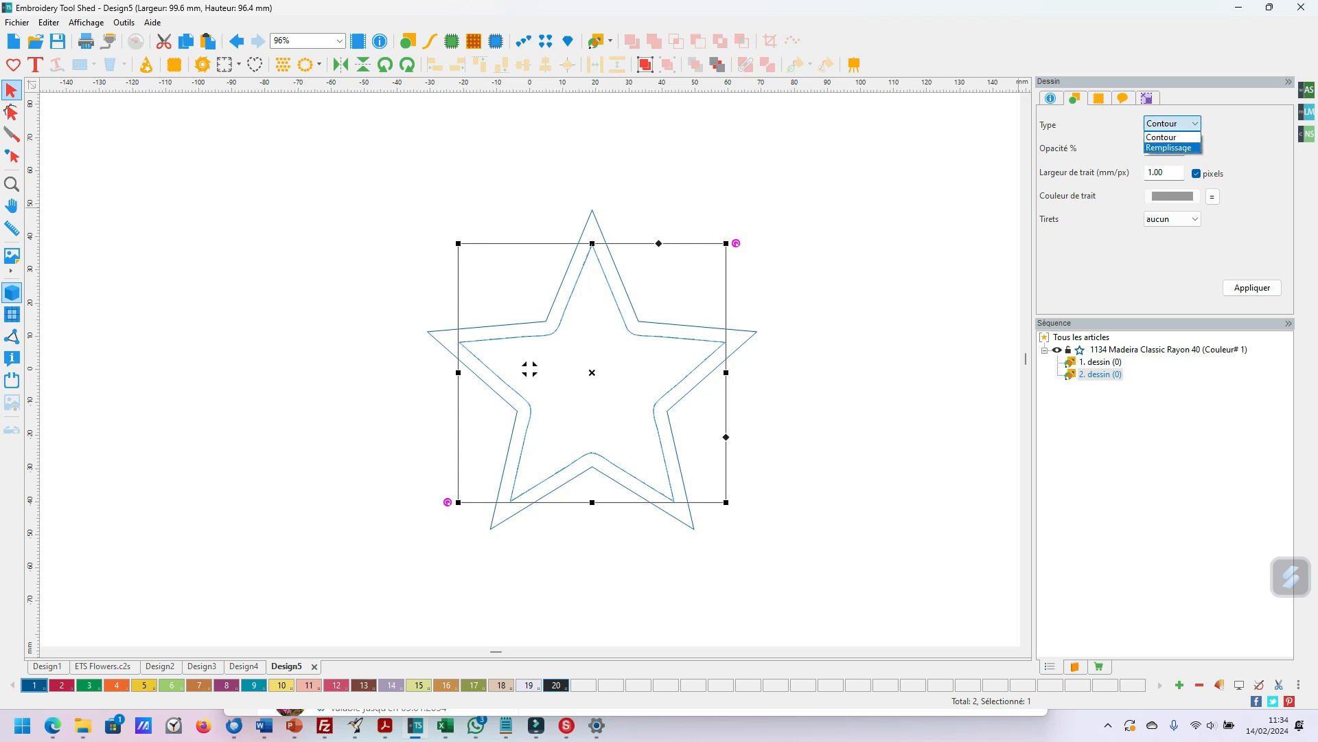
pyautogui.click(1184, 149)
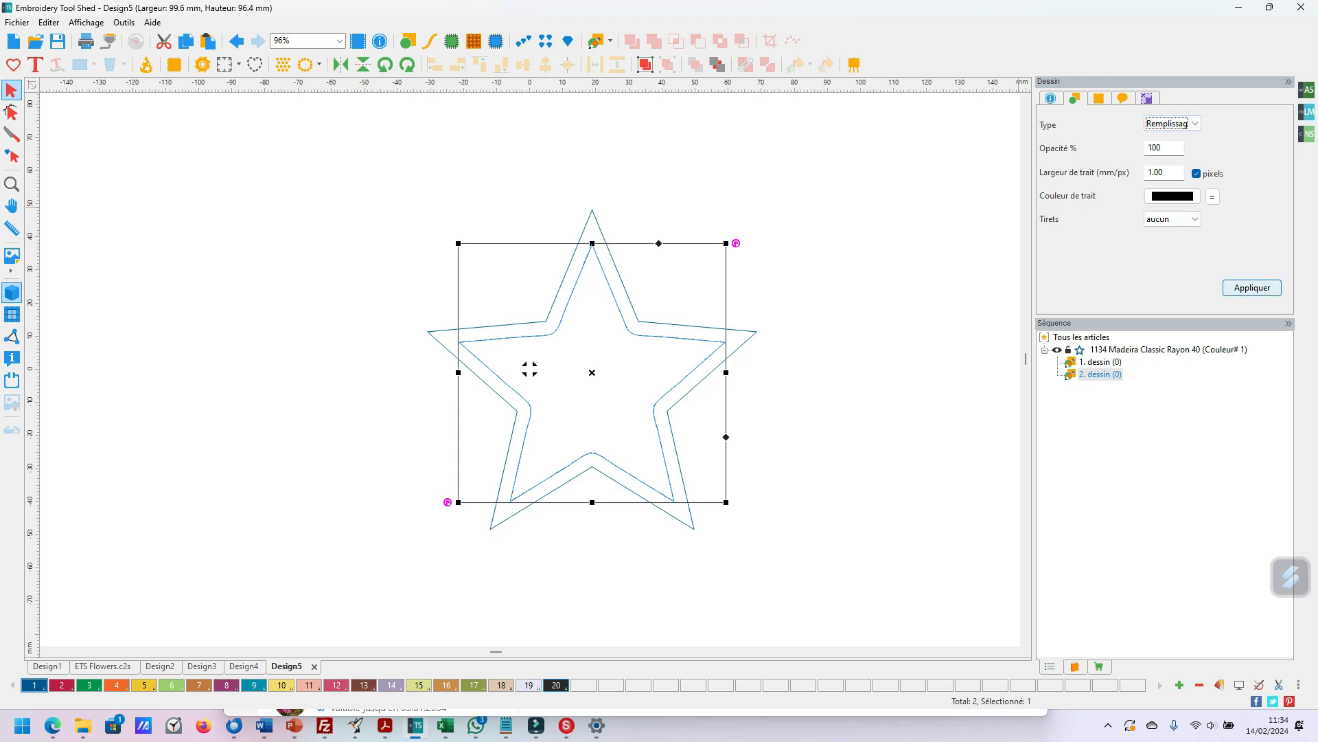
pyautogui.click(1251, 288)
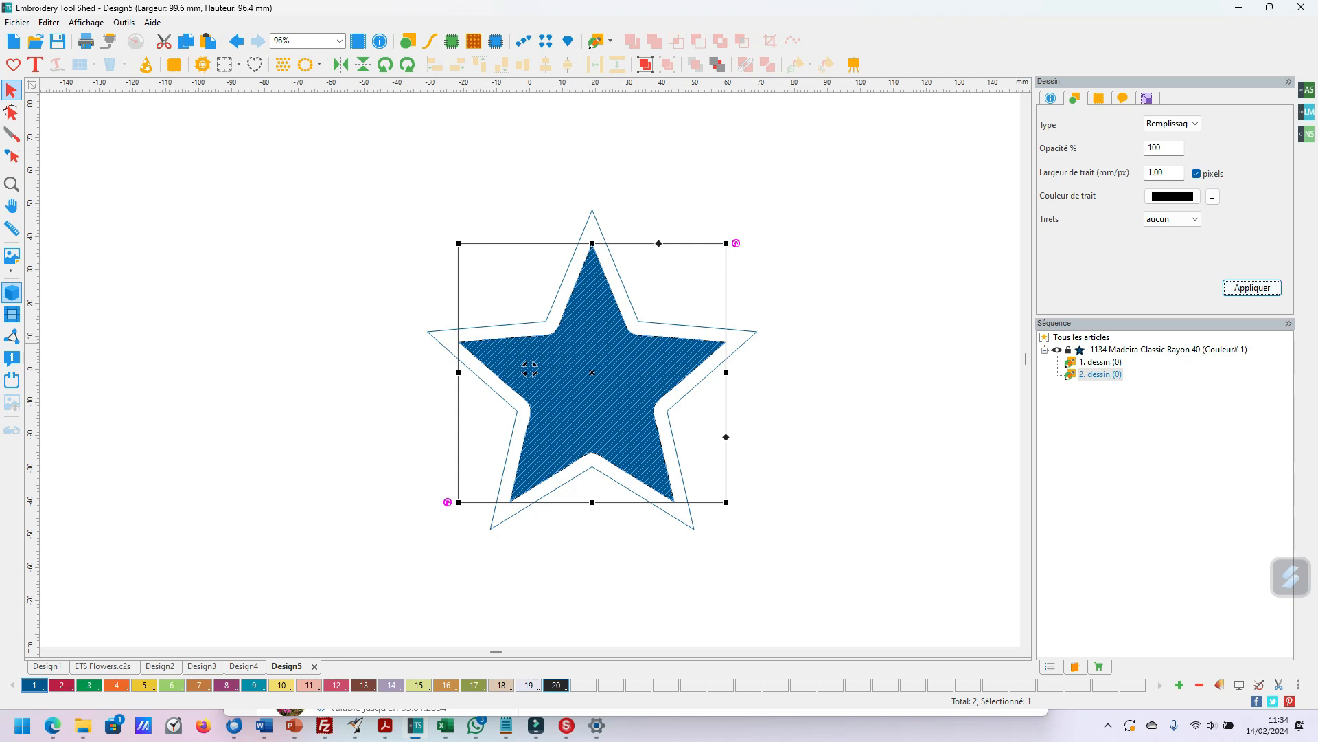
pyautogui.click(12, 292)
pyautogui.click(316, 309)
# - Convert the outer star to a rhinestone line (Ligne Bling) and turn the realistic display back on
pyautogui.click(712, 376)
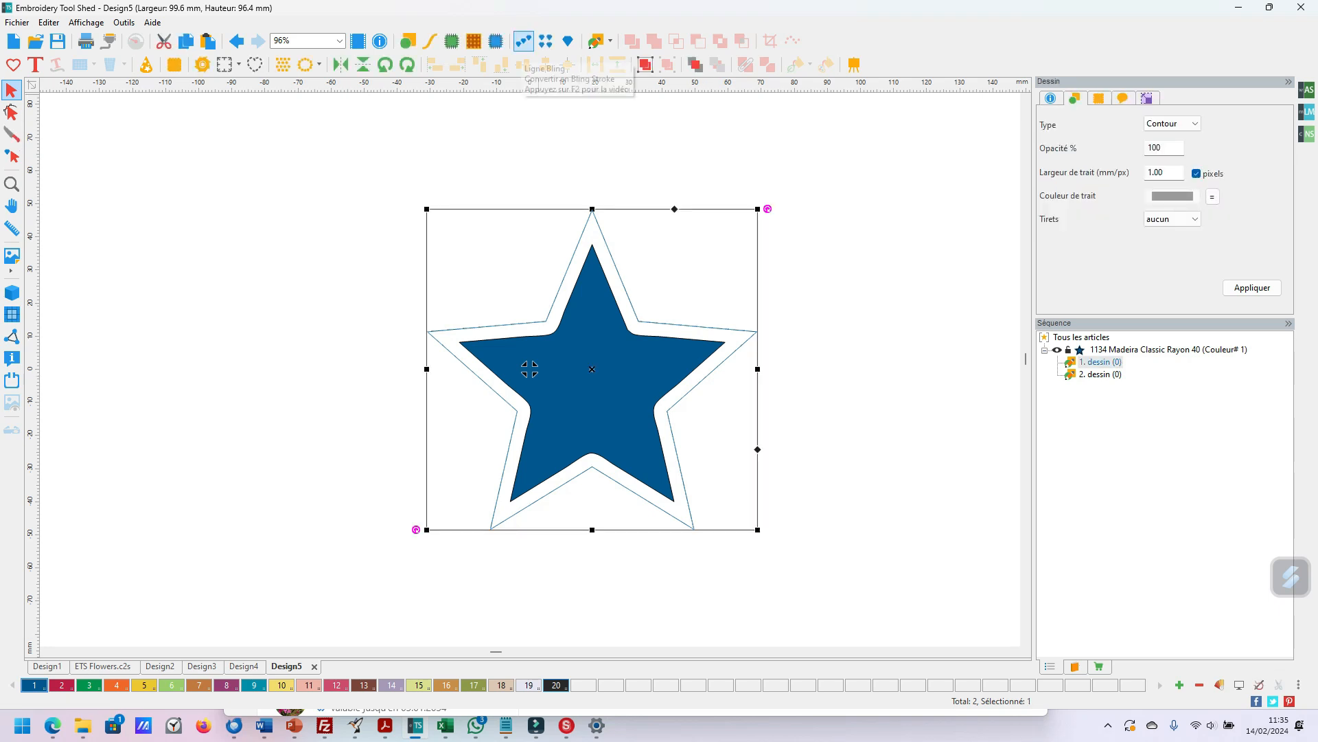
pyautogui.click(523, 41)
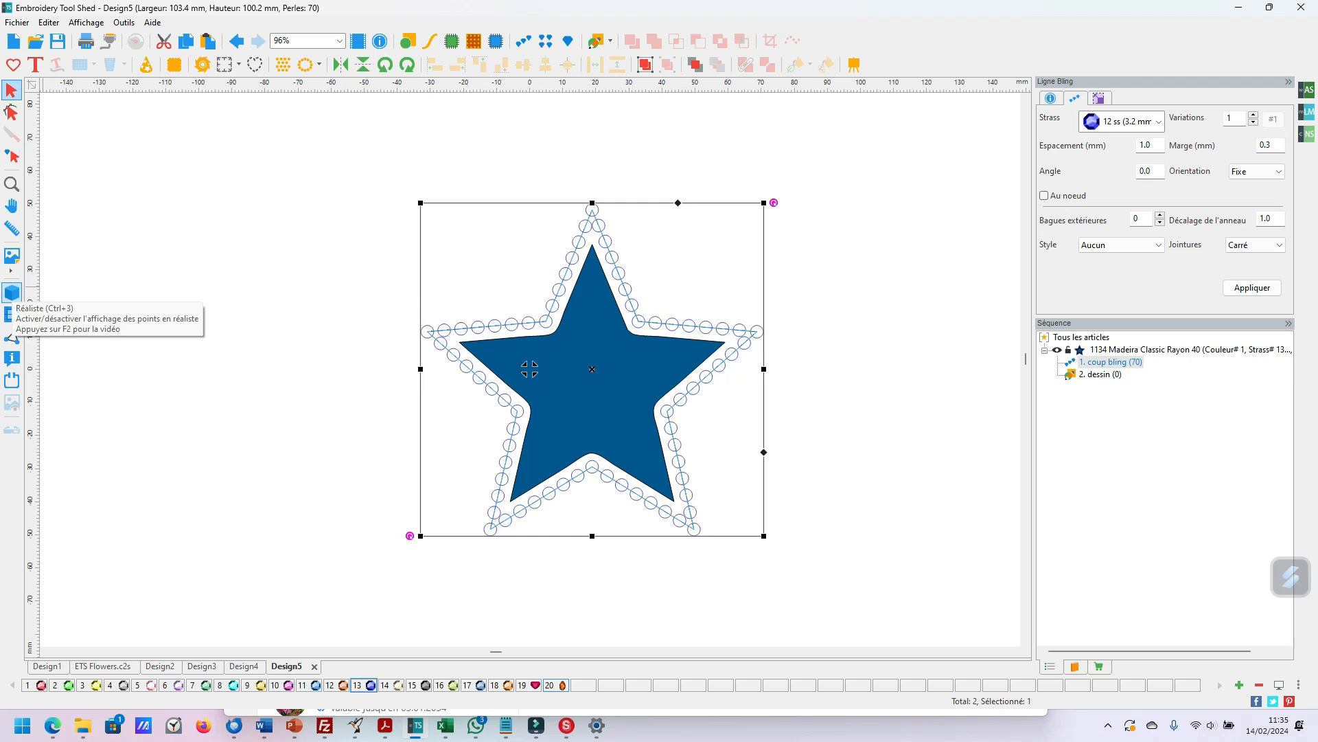
pyautogui.click(11, 291)
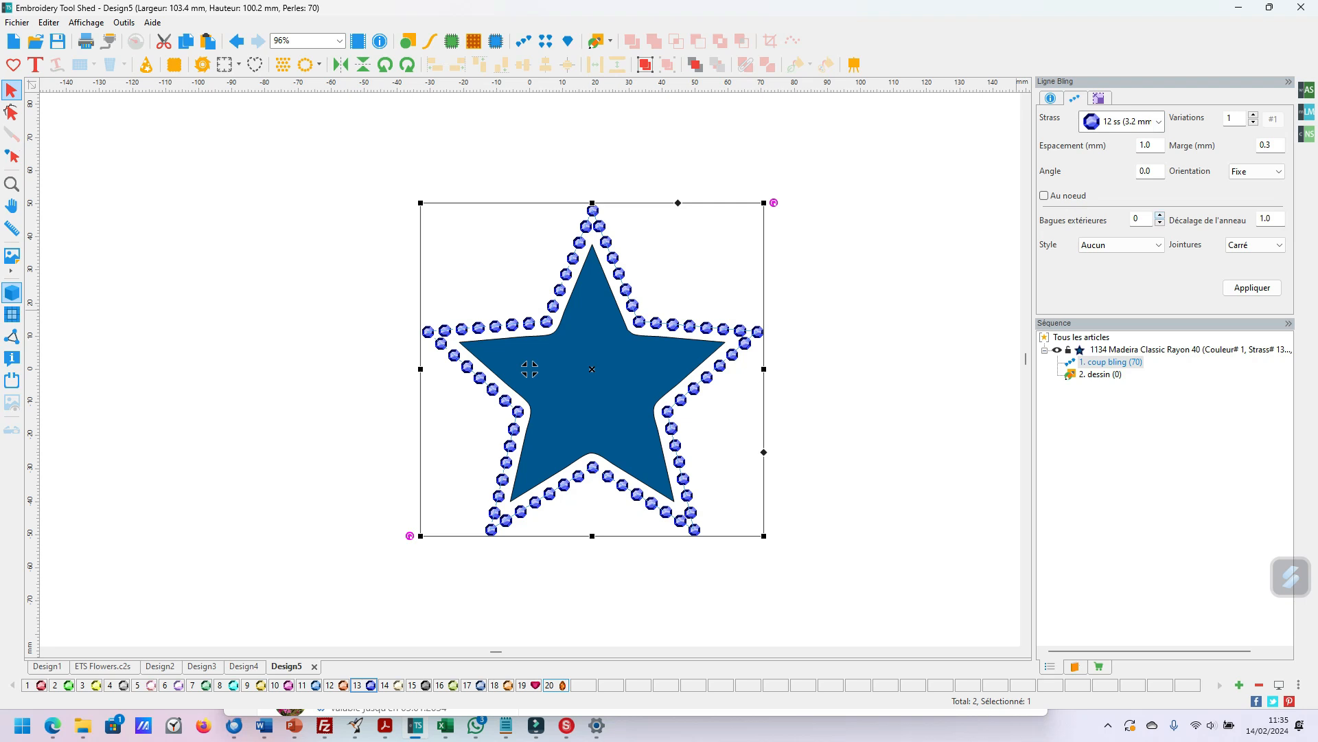
# - Give the rhinestone line 2 outer rings and apply the Bande 1 style
pyautogui.click(1160, 215)
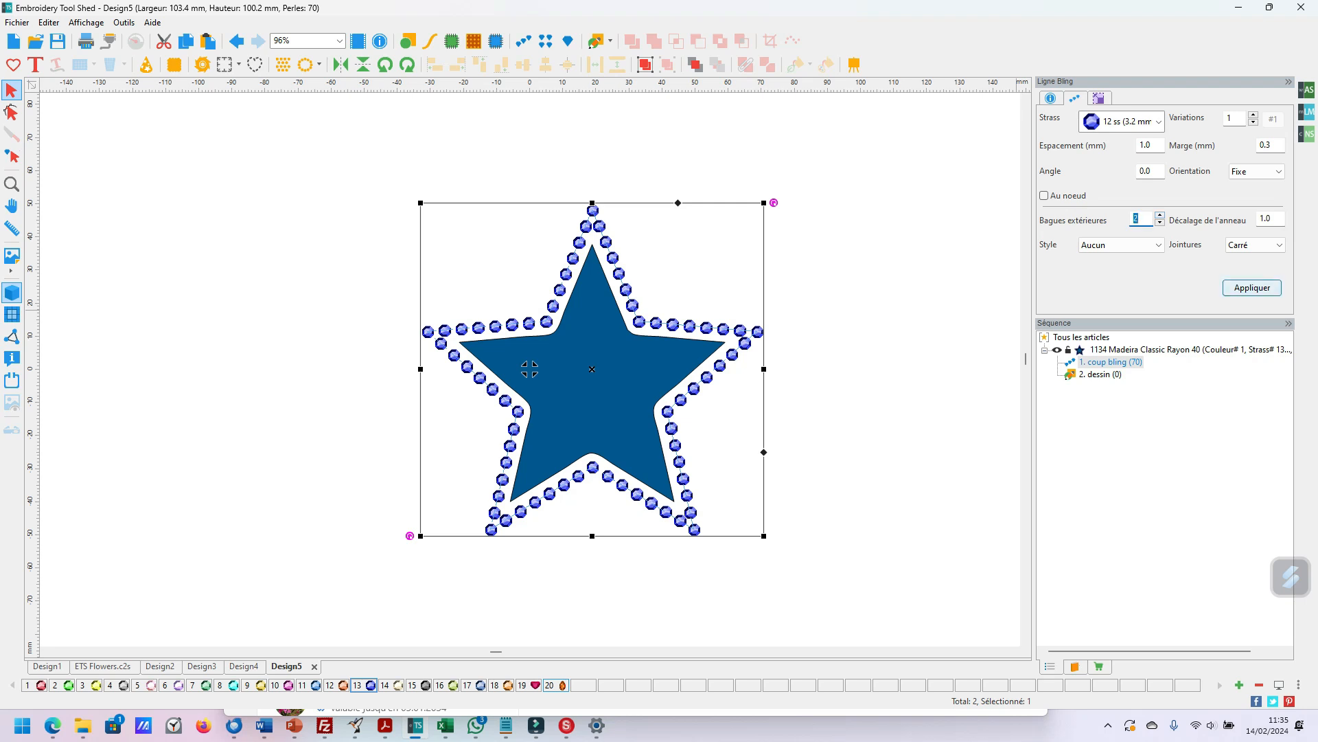
pyautogui.press('Return')
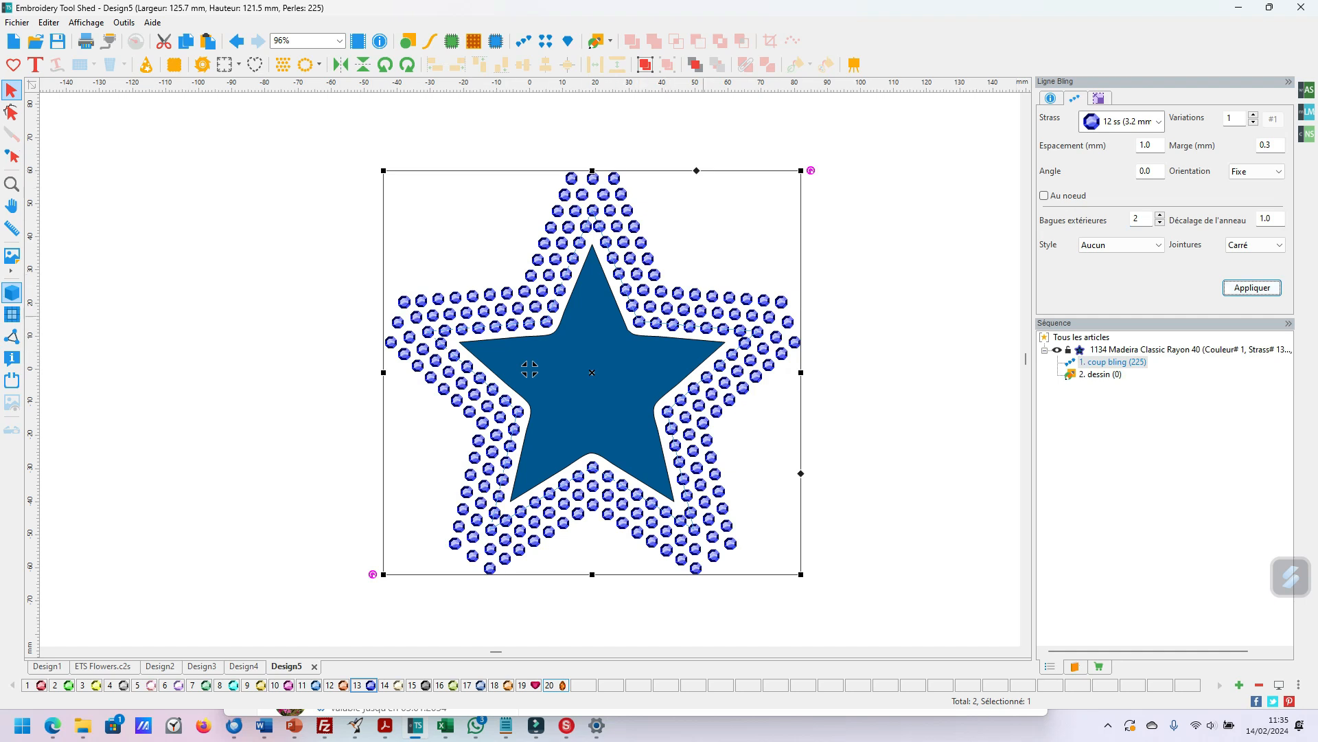
pyautogui.click(1122, 245)
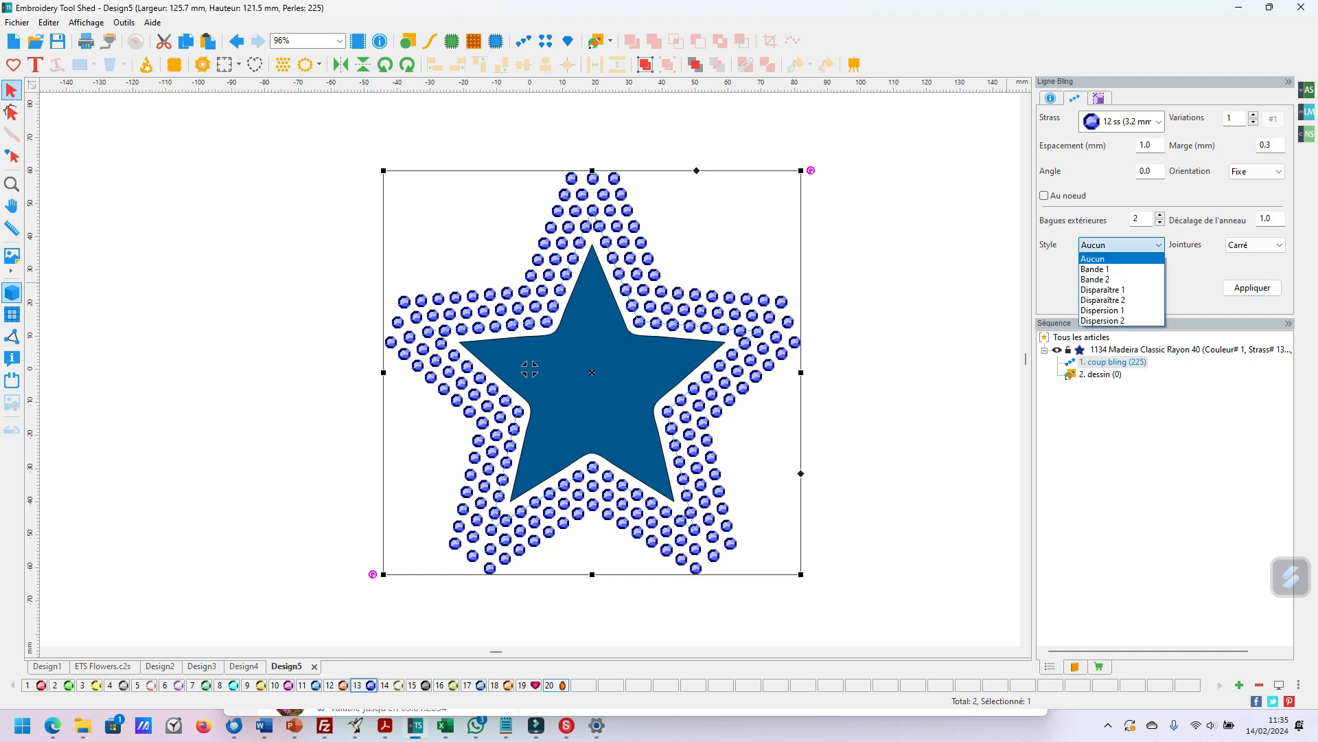
pyautogui.click(1094, 269)
pyautogui.click(1252, 288)
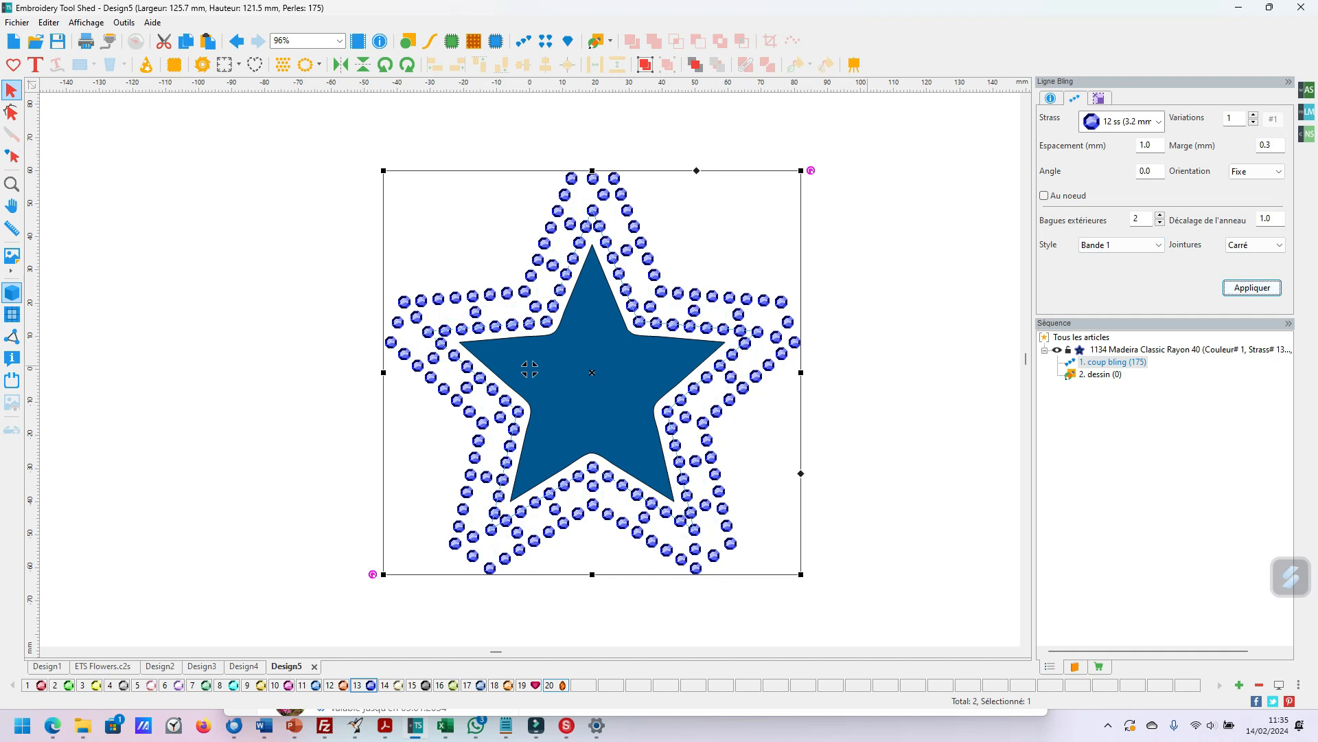
# - Apply the Bande 2 style to the rhinestone line
pyautogui.click(1121, 245)
pyautogui.click(1095, 280)
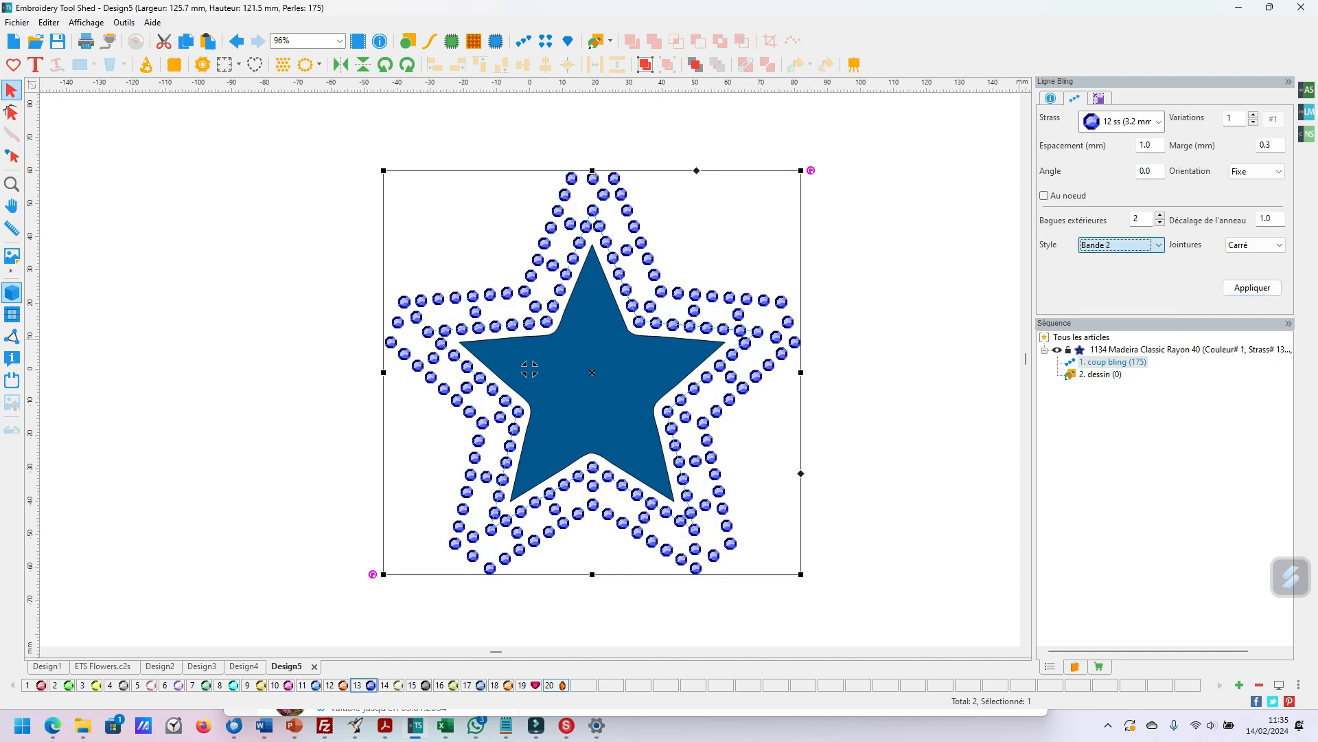
pyautogui.press('Return')
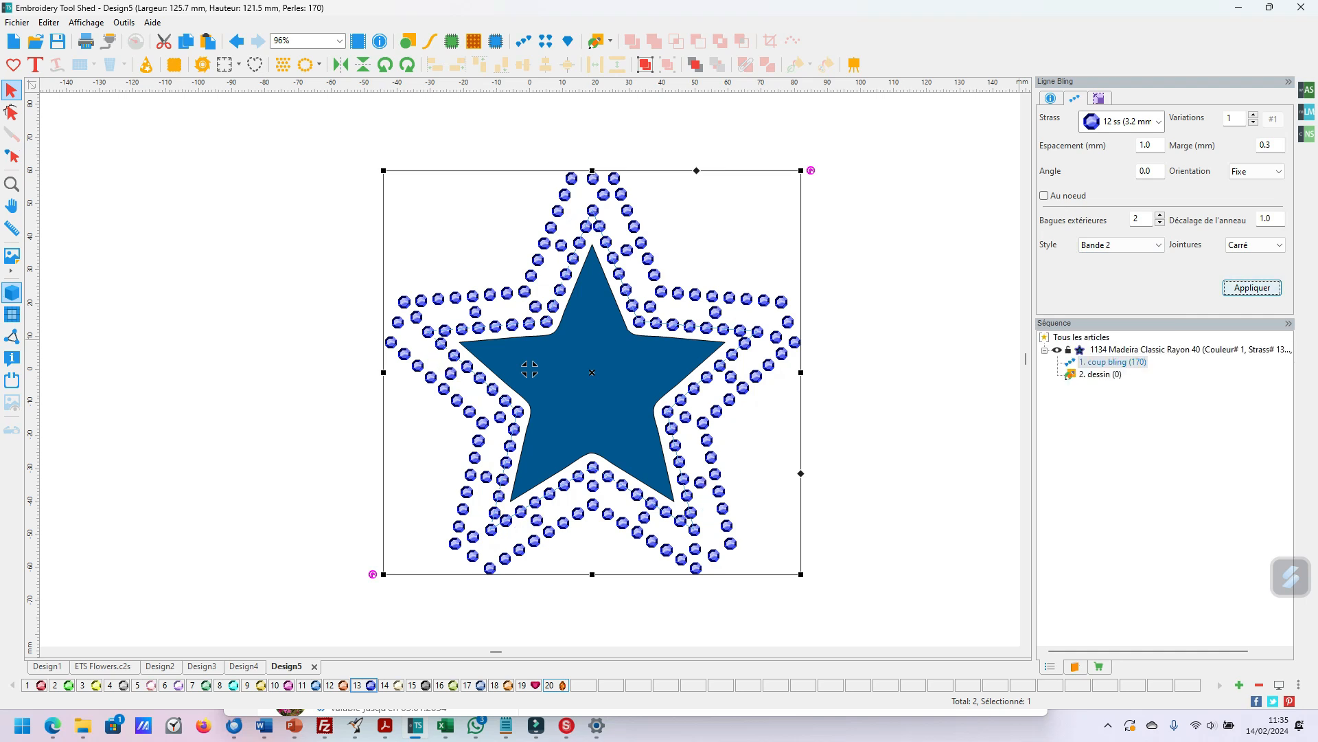
# - Apply the Disparaître 1 style to the rhinestone line and increase its outer rings to 3
pyautogui.click(1121, 245)
pyautogui.click(1102, 290)
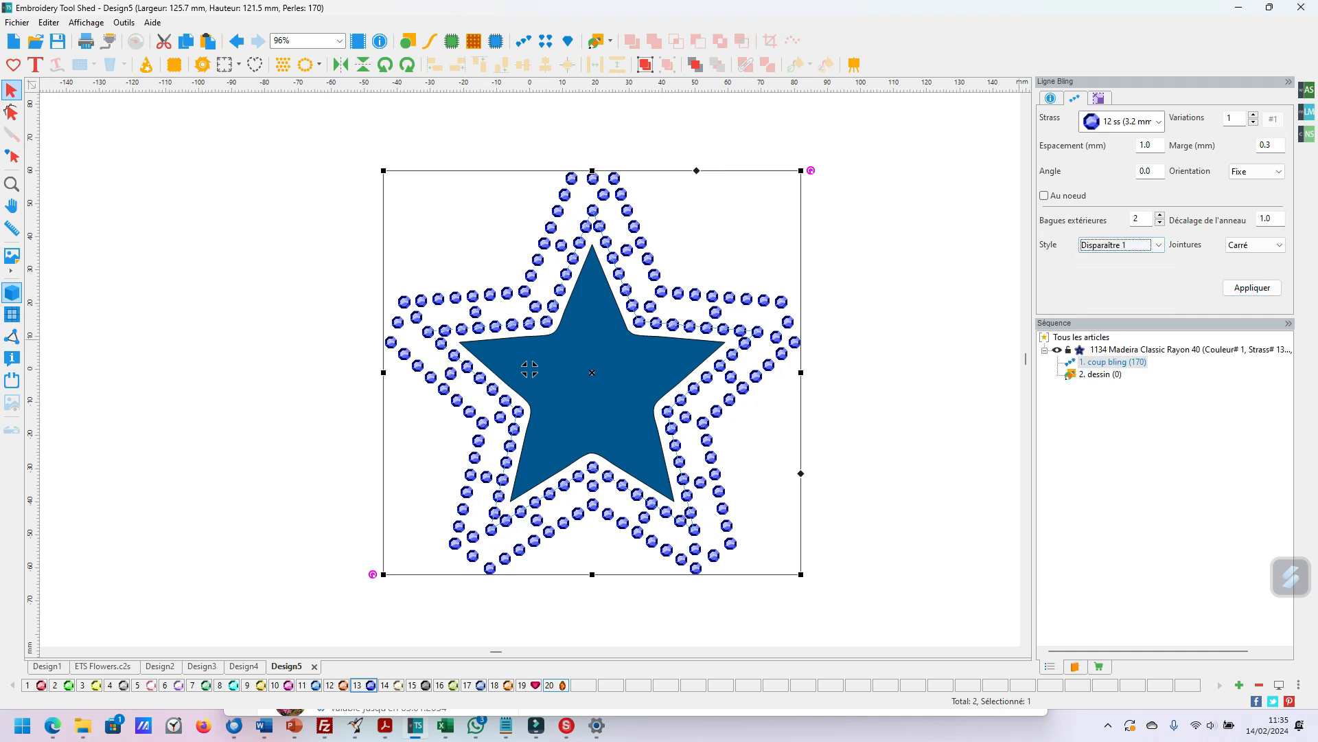
pyautogui.press('Return')
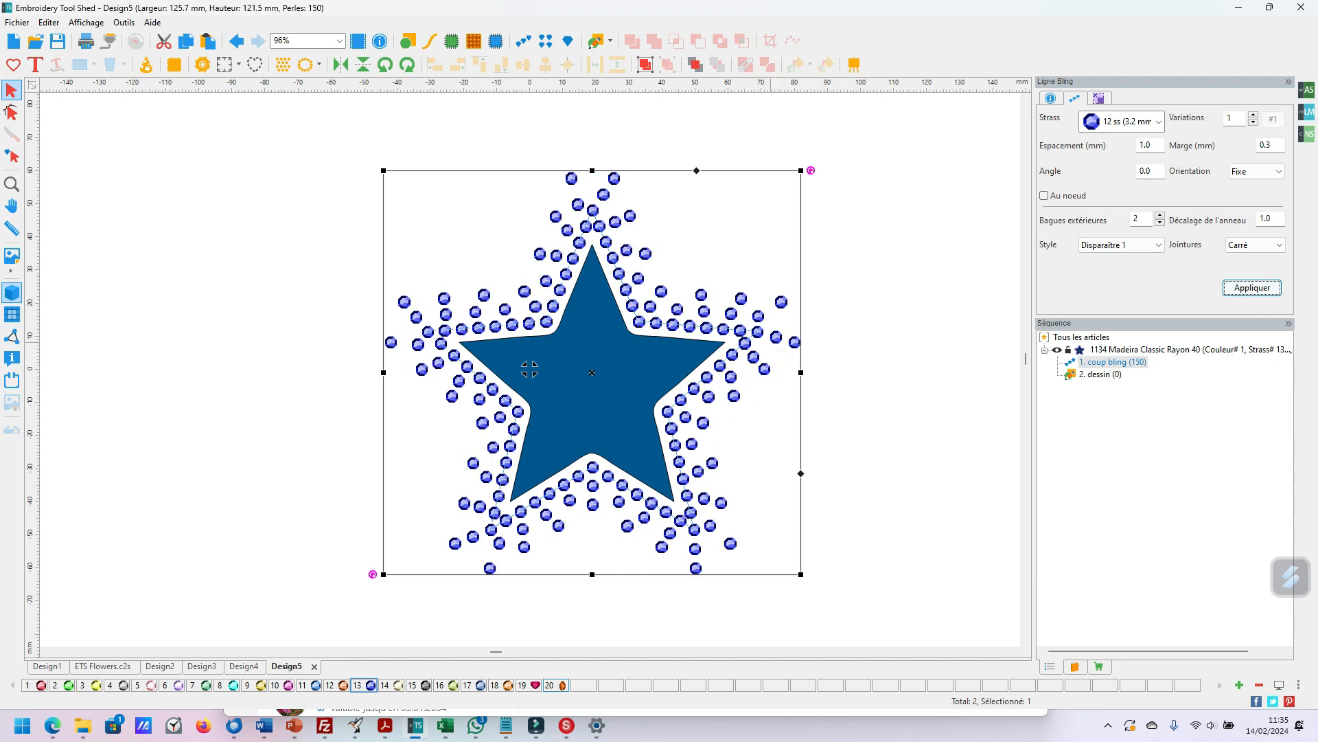
pyautogui.click(1160, 215)
pyautogui.press('Return')
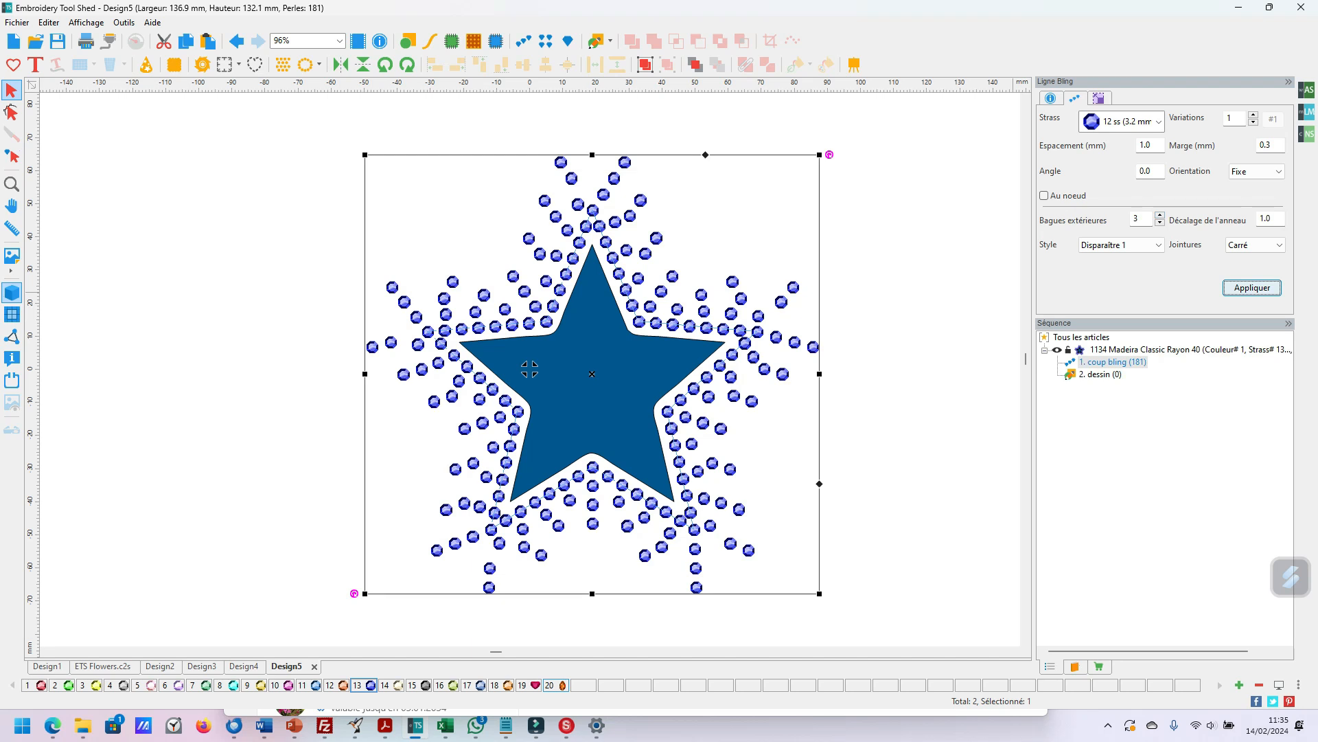
# - Apply the Dispersion 1 style to the rhinestone line and reduce its outer rings to 2
pyautogui.click(1140, 245)
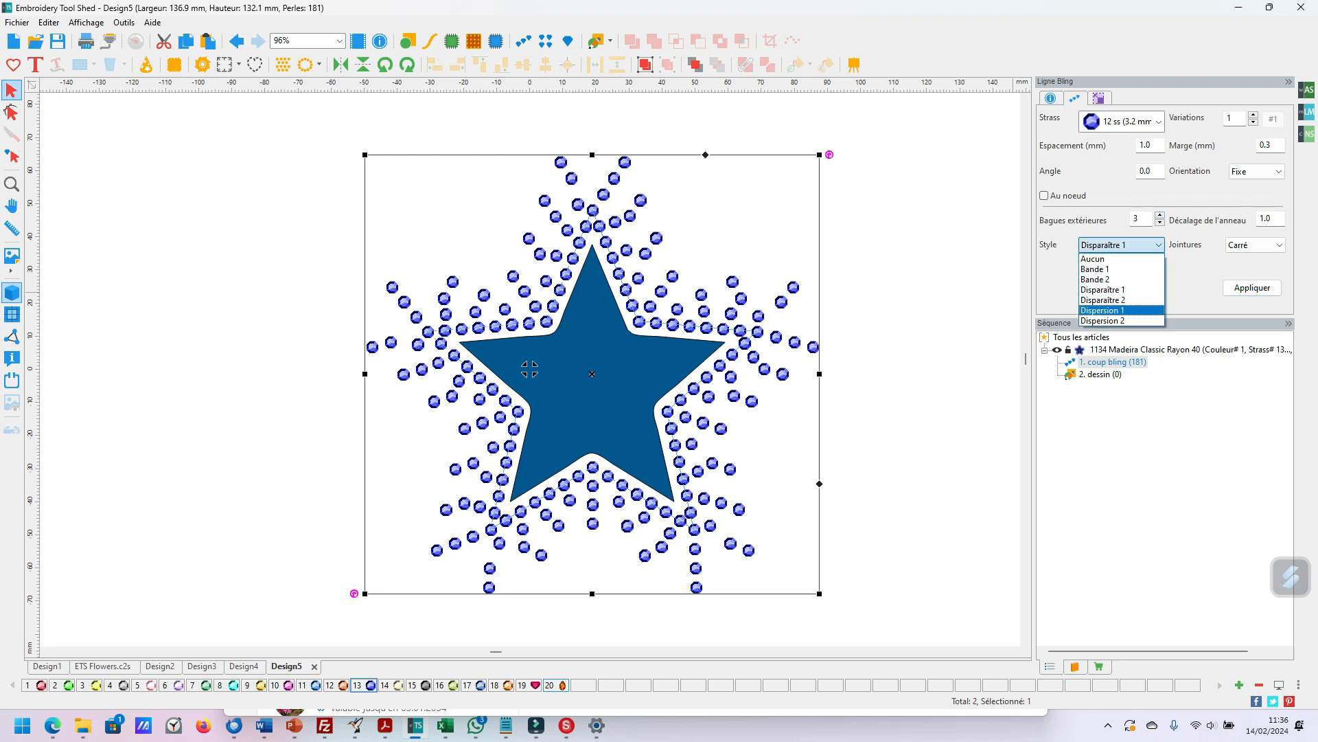
pyautogui.click(1126, 310)
pyautogui.press('Return')
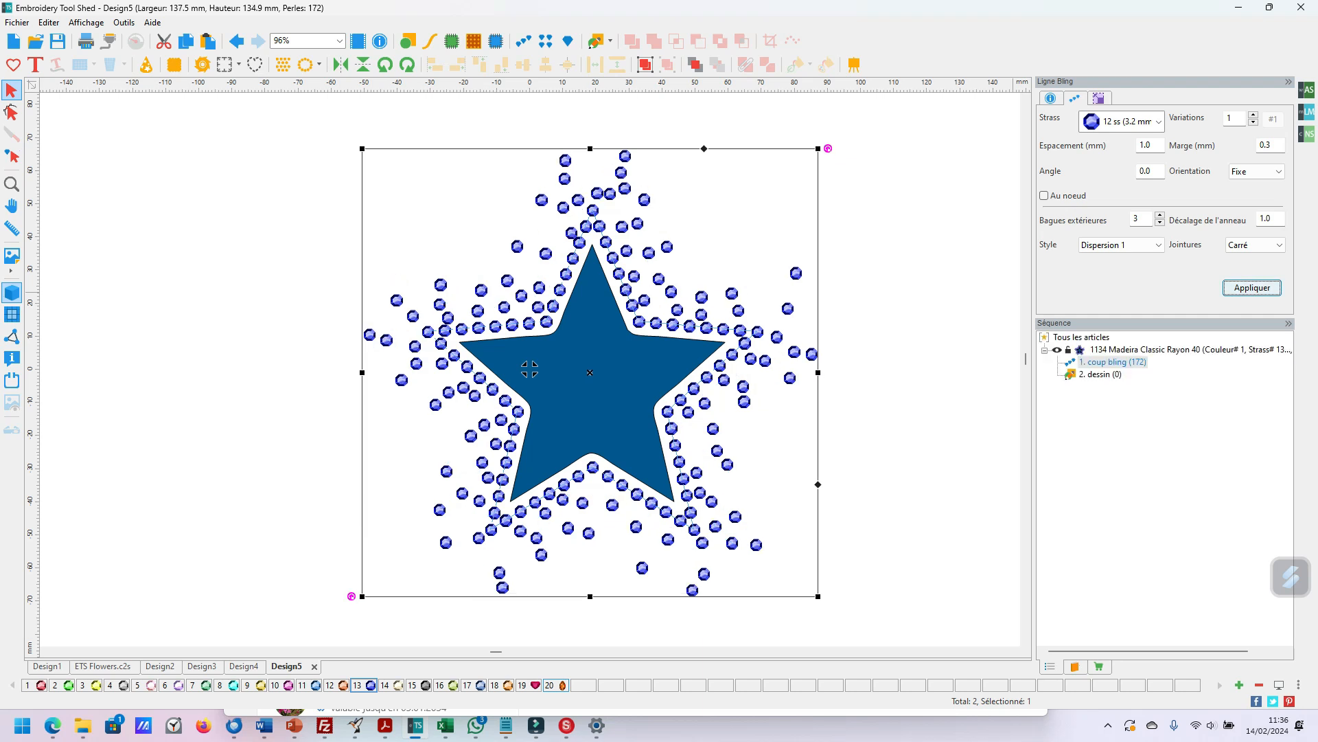
pyautogui.click(1159, 223)
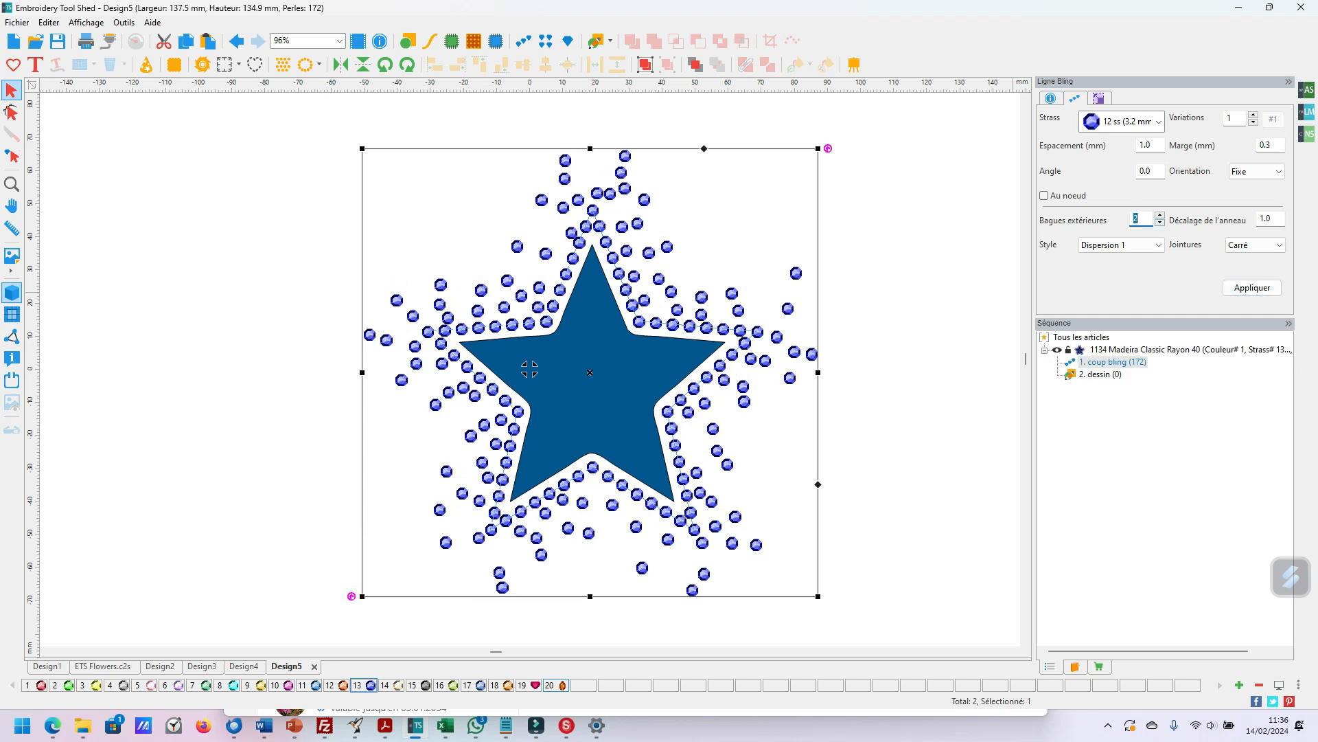
pyautogui.press('Return')
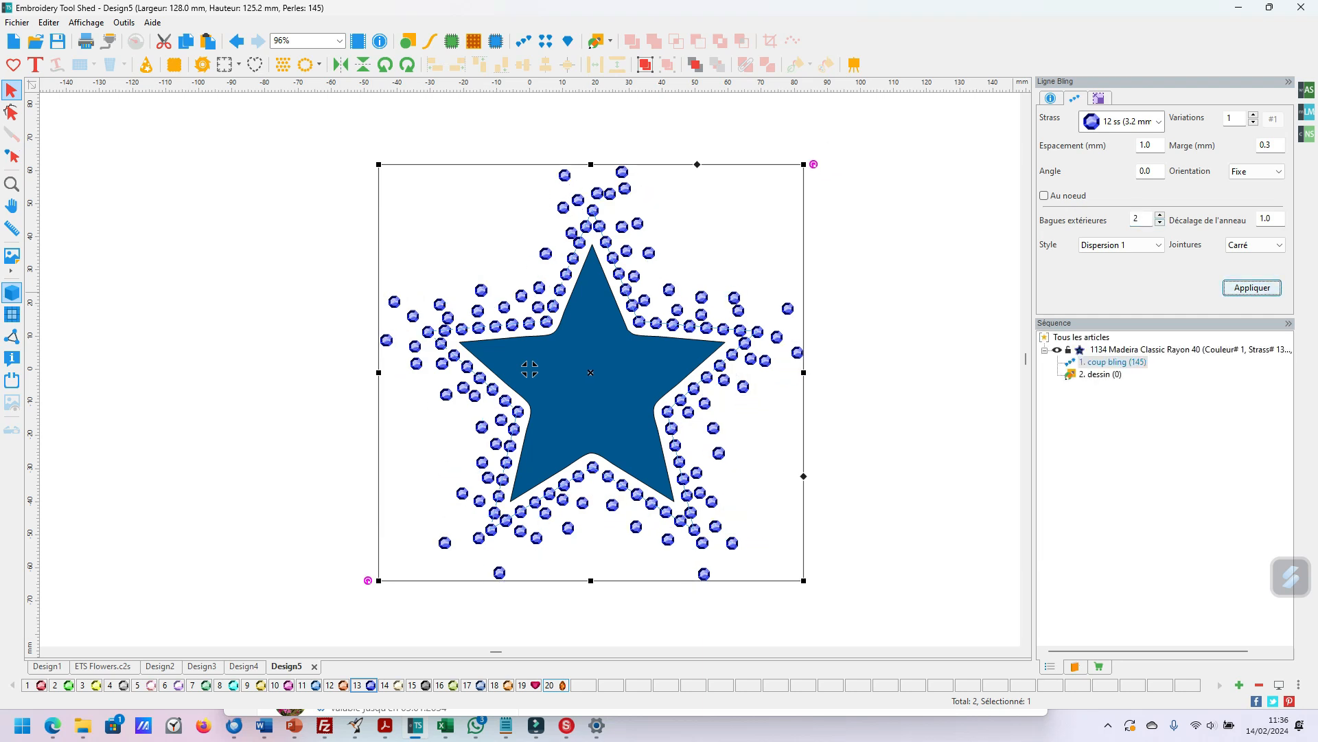
# - Apply the Dispersion 2 style to the rhinestone line
pyautogui.click(1121, 245)
pyautogui.click(1122, 321)
pyautogui.press('Return')
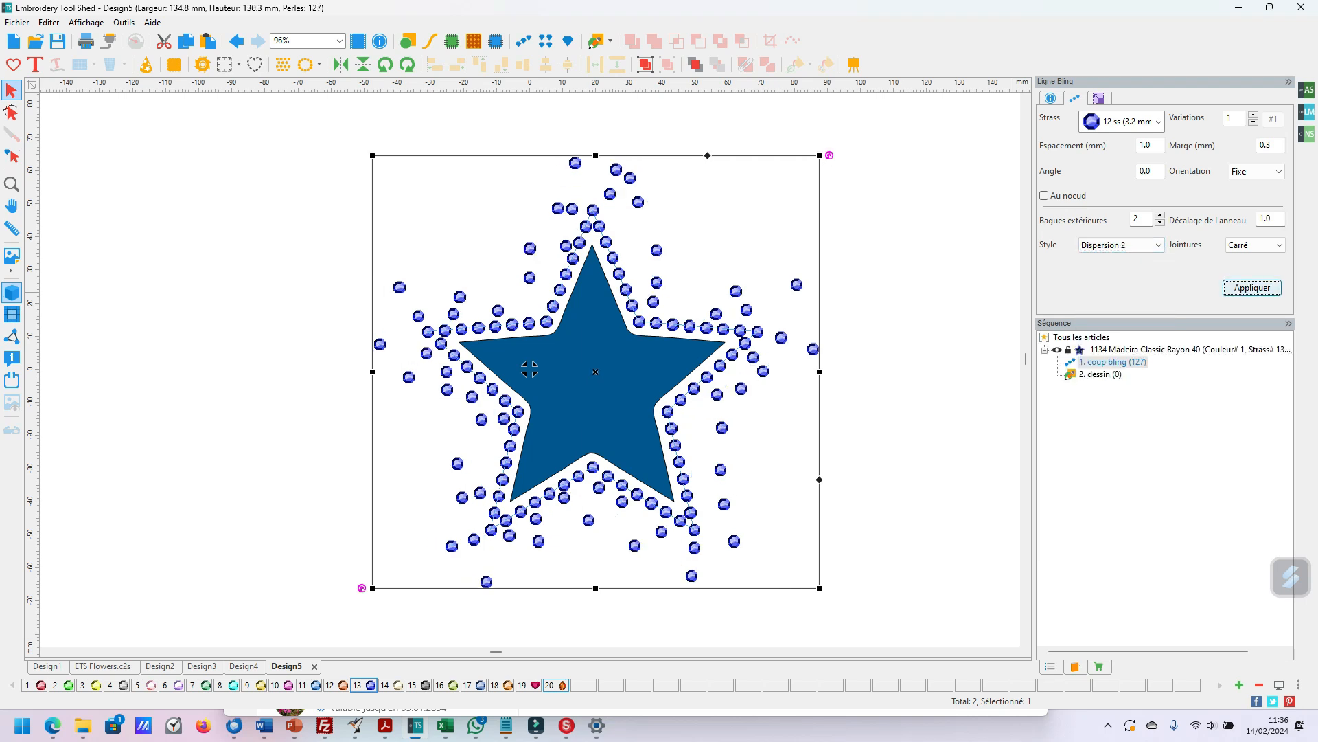
# - Return the rhinestone line to the Disparaître 1 style with 3 outer rings
pyautogui.click(1122, 245)
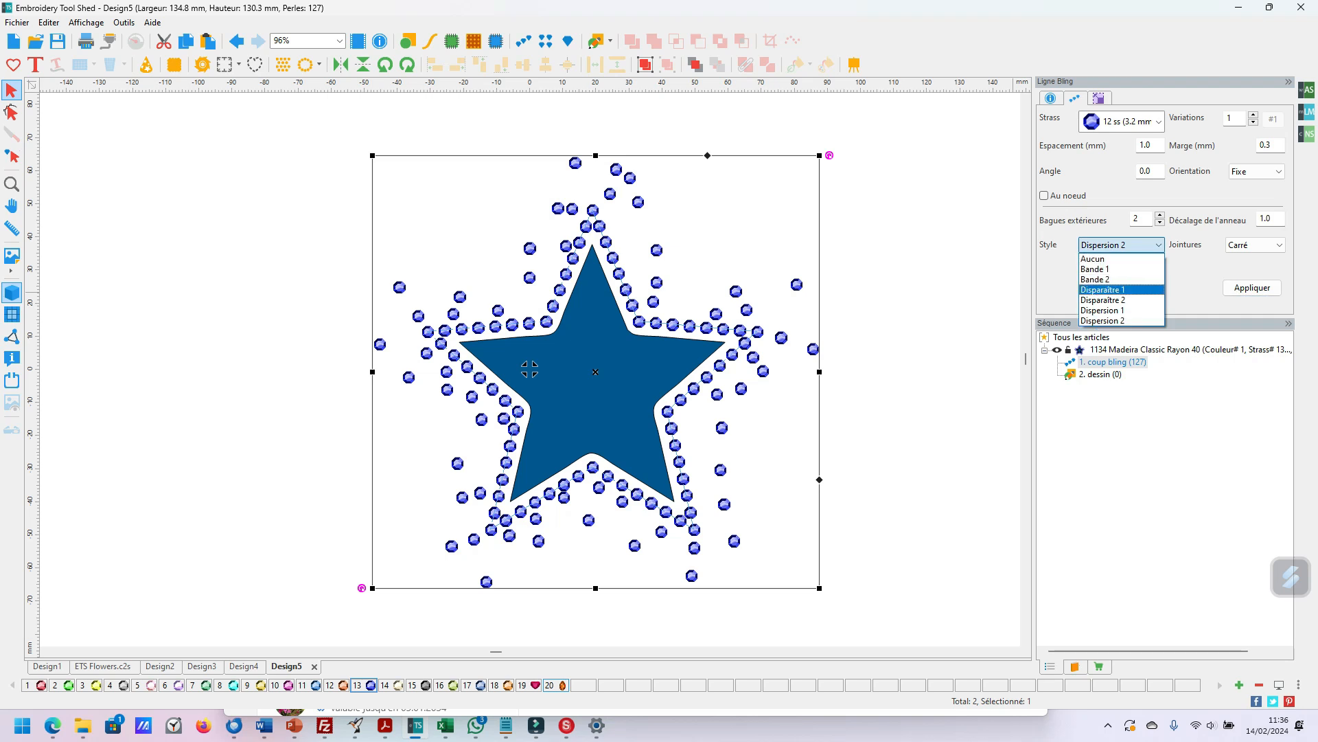
pyautogui.press('Return')
pyautogui.press('Return')
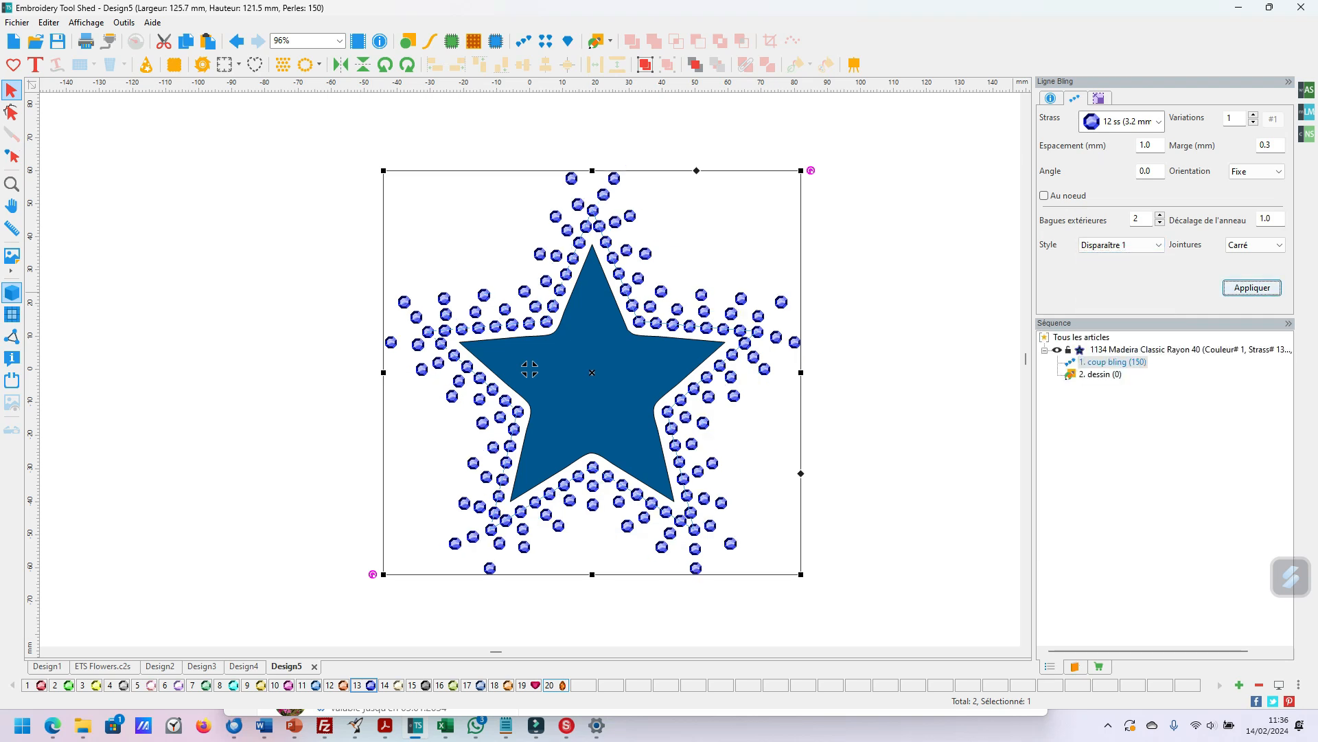
pyautogui.click(1160, 215)
pyautogui.click(1253, 288)
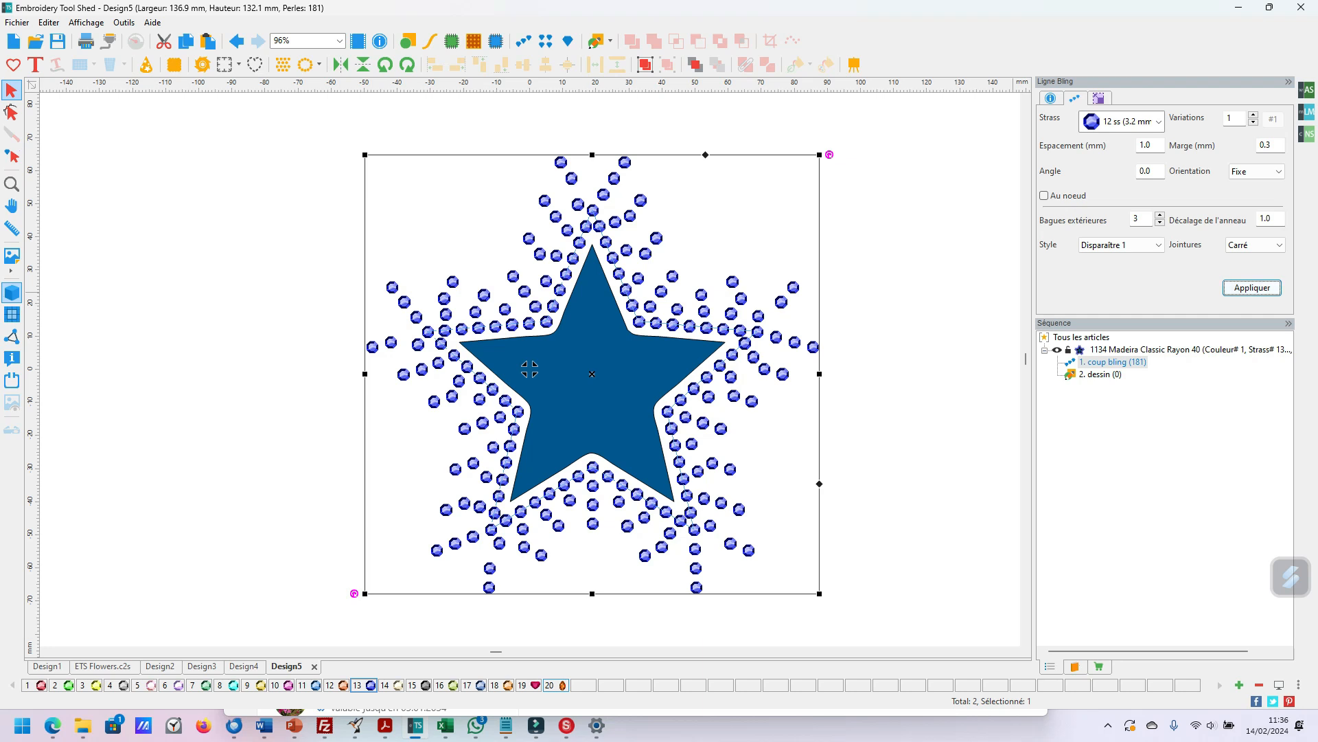
# - Enlarge the rhinestone star to about 159 mm wide and 153 mm high
pyautogui.scroll(-4, 530, 369)
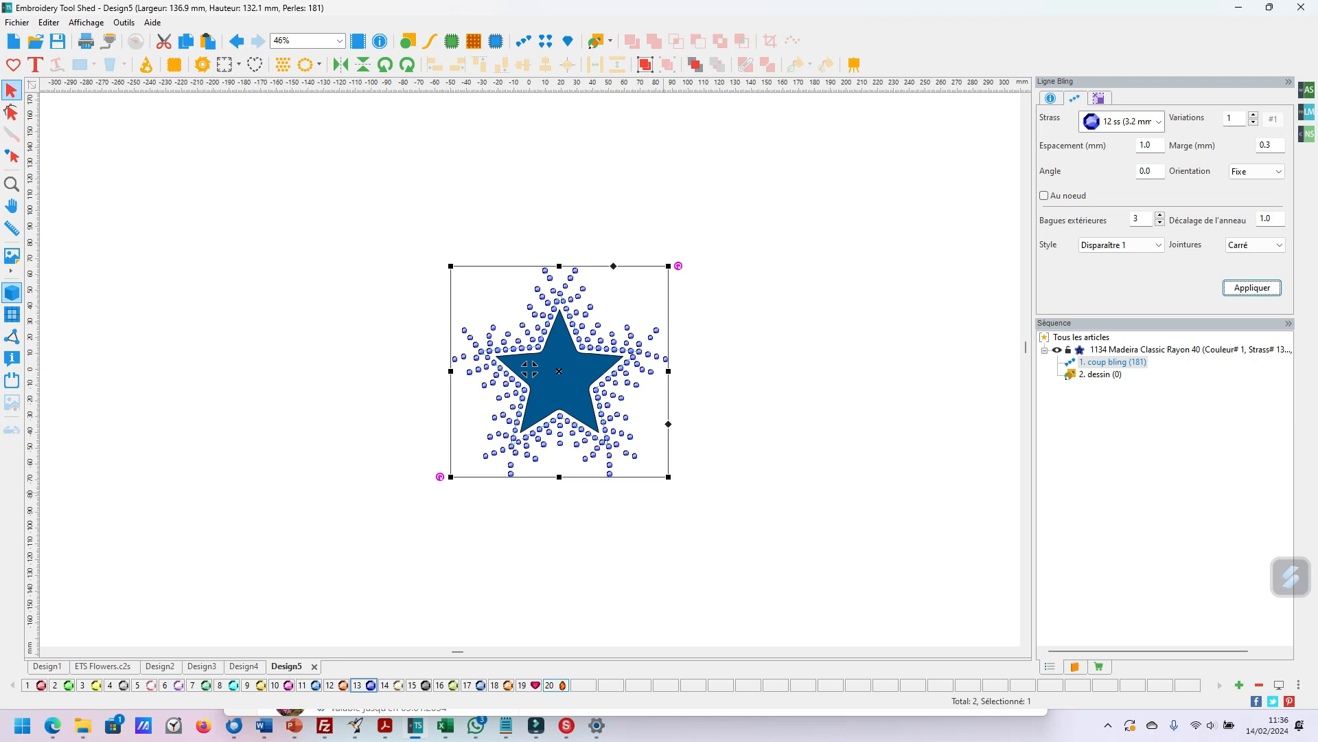
pyautogui.press('Return')
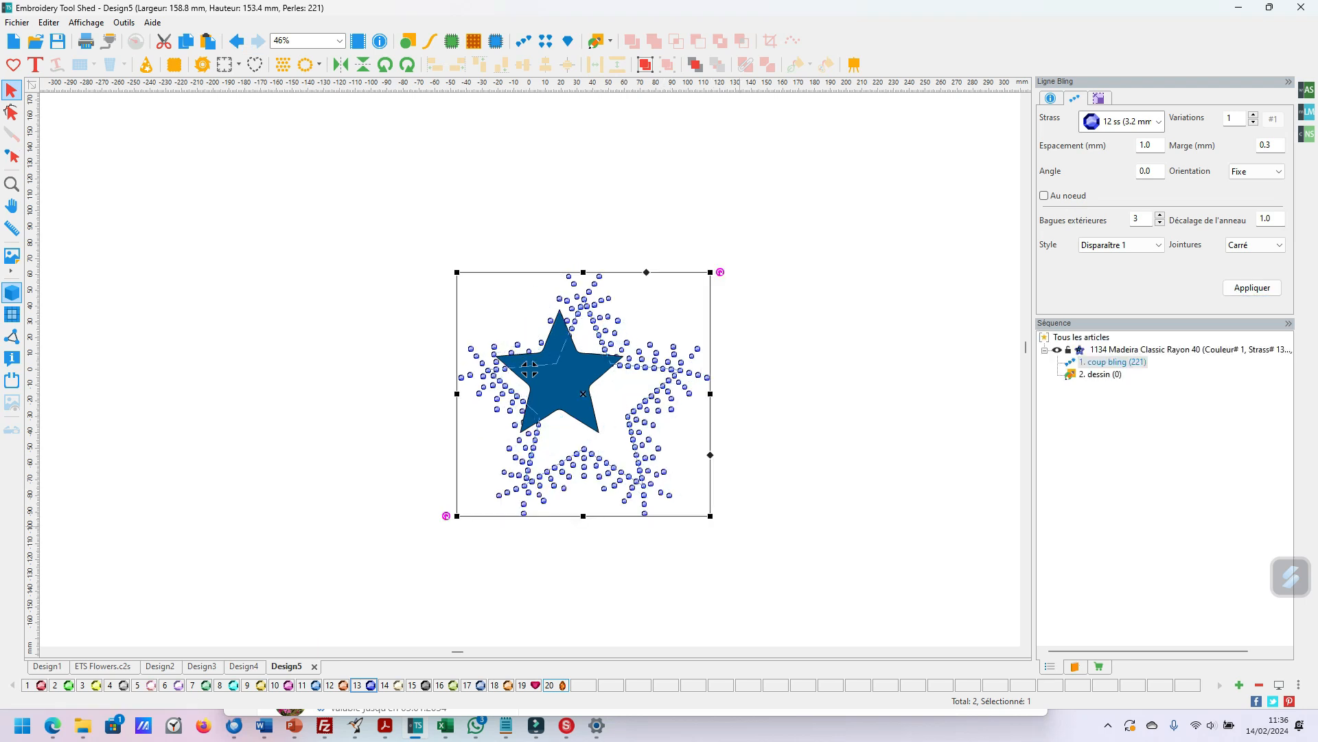
# - Undo the rhinestone-only enlargement and scale the filled star and rhinestone line together to about 165 mm wide and 160 mm high
pyautogui.click(236, 41)
pyautogui.moveTo(381, 194); pyautogui.dragTo(753, 527)
pyautogui.hotkey('ctrl', 'a')
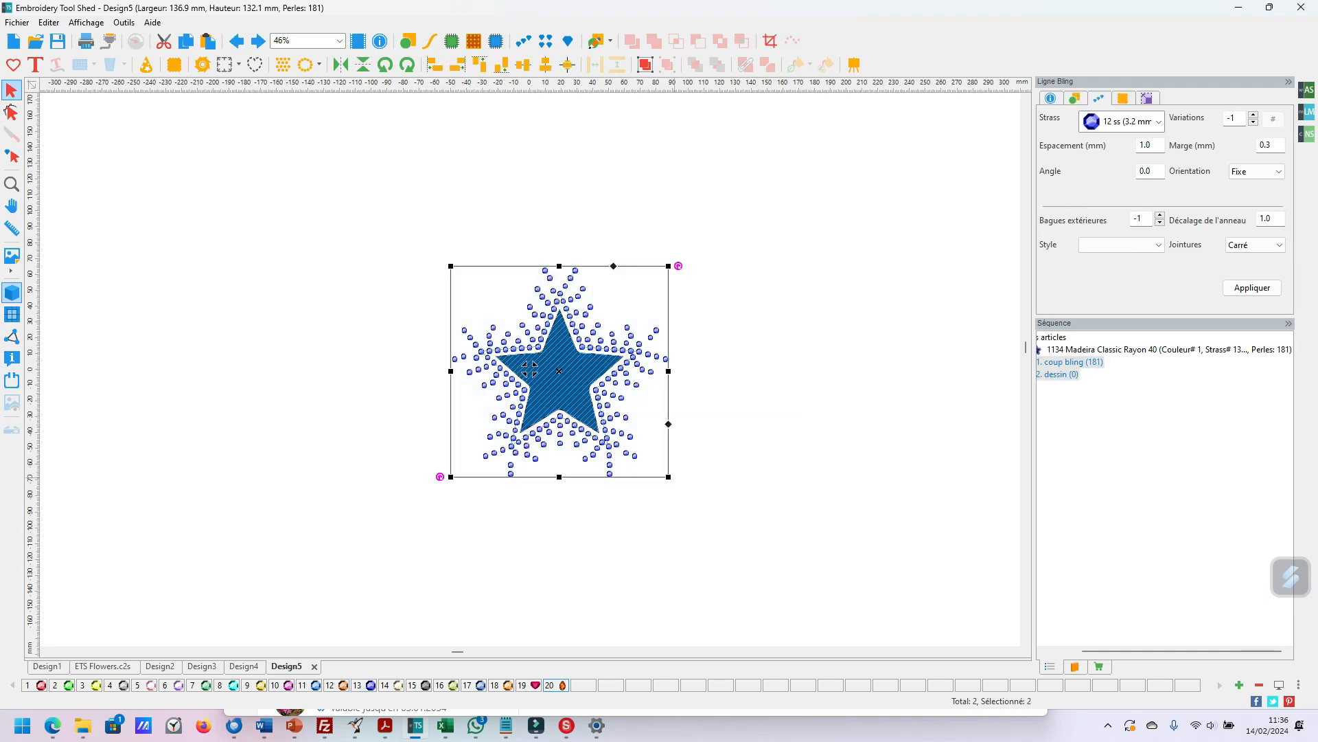
pyautogui.moveTo(669, 477); pyautogui.dragTo(734, 531)
pyautogui.press('Escape')
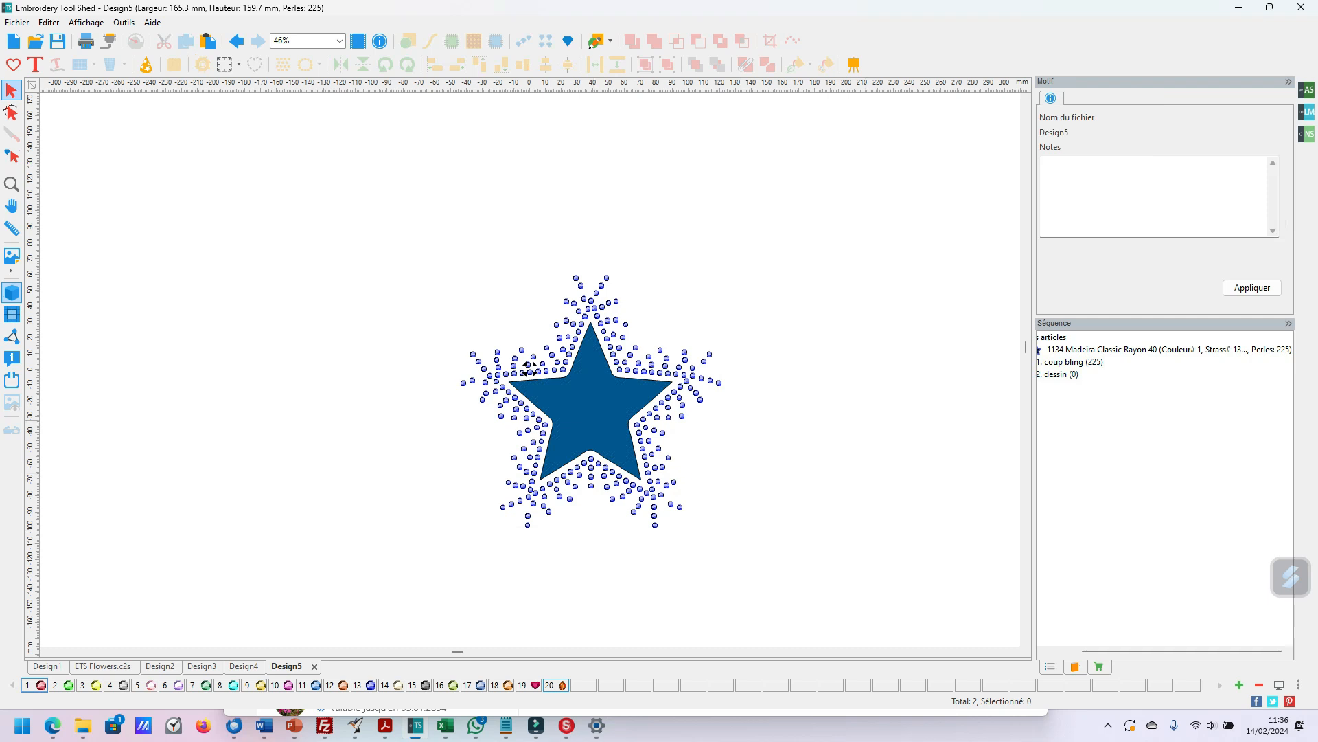
pyautogui.click(593, 420)
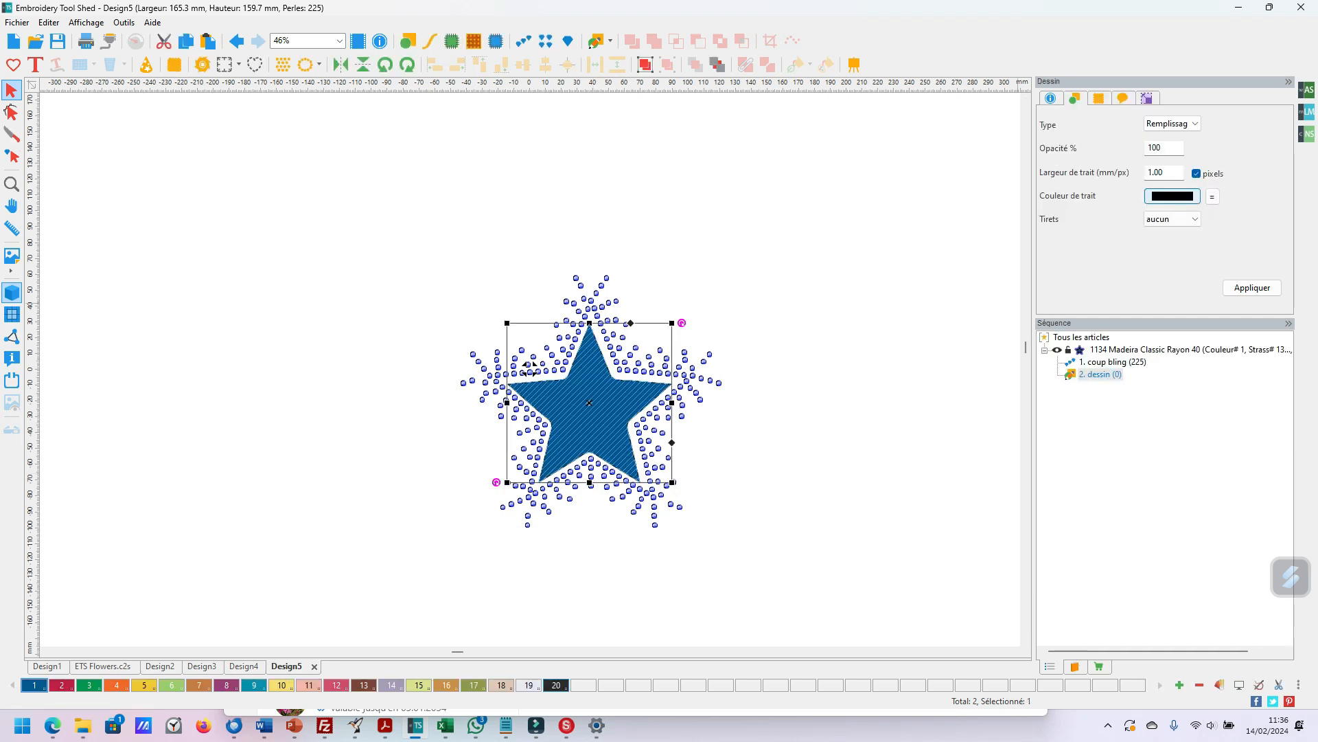
pyautogui.click(1173, 195)
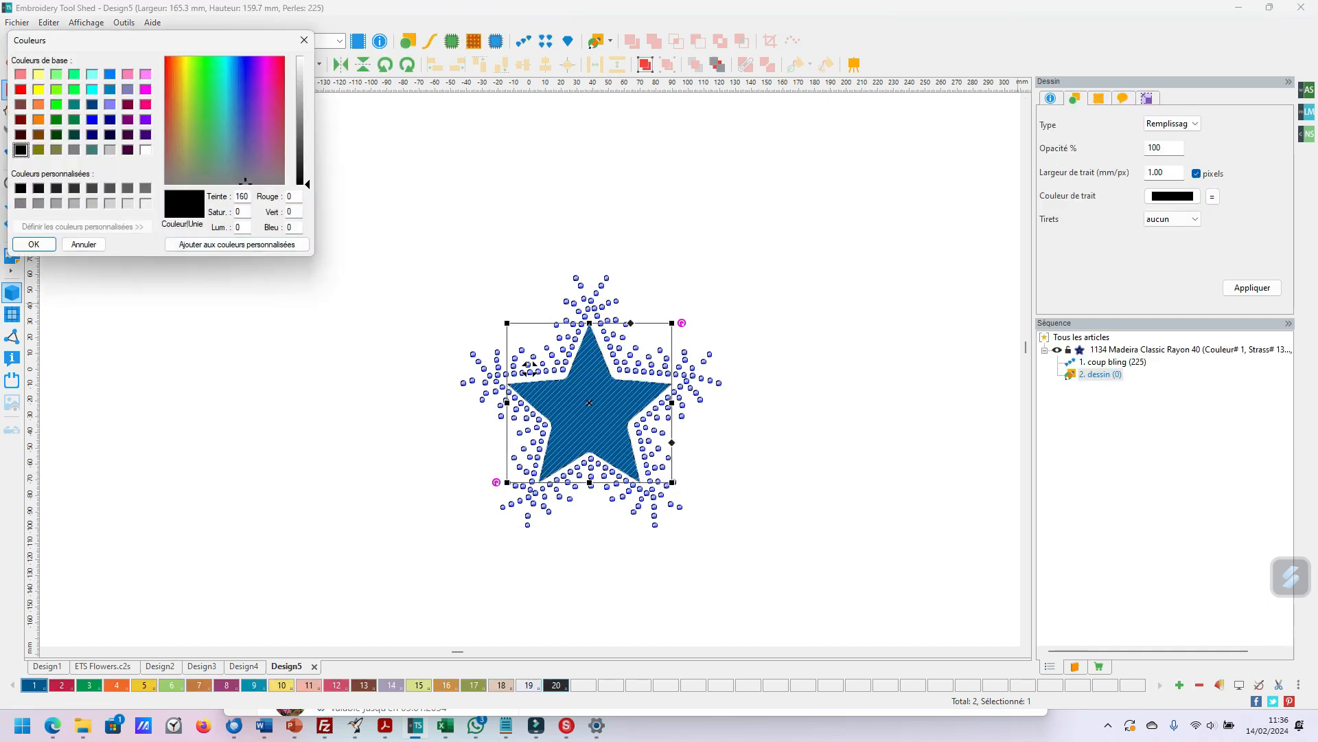
pyautogui.press('Escape')
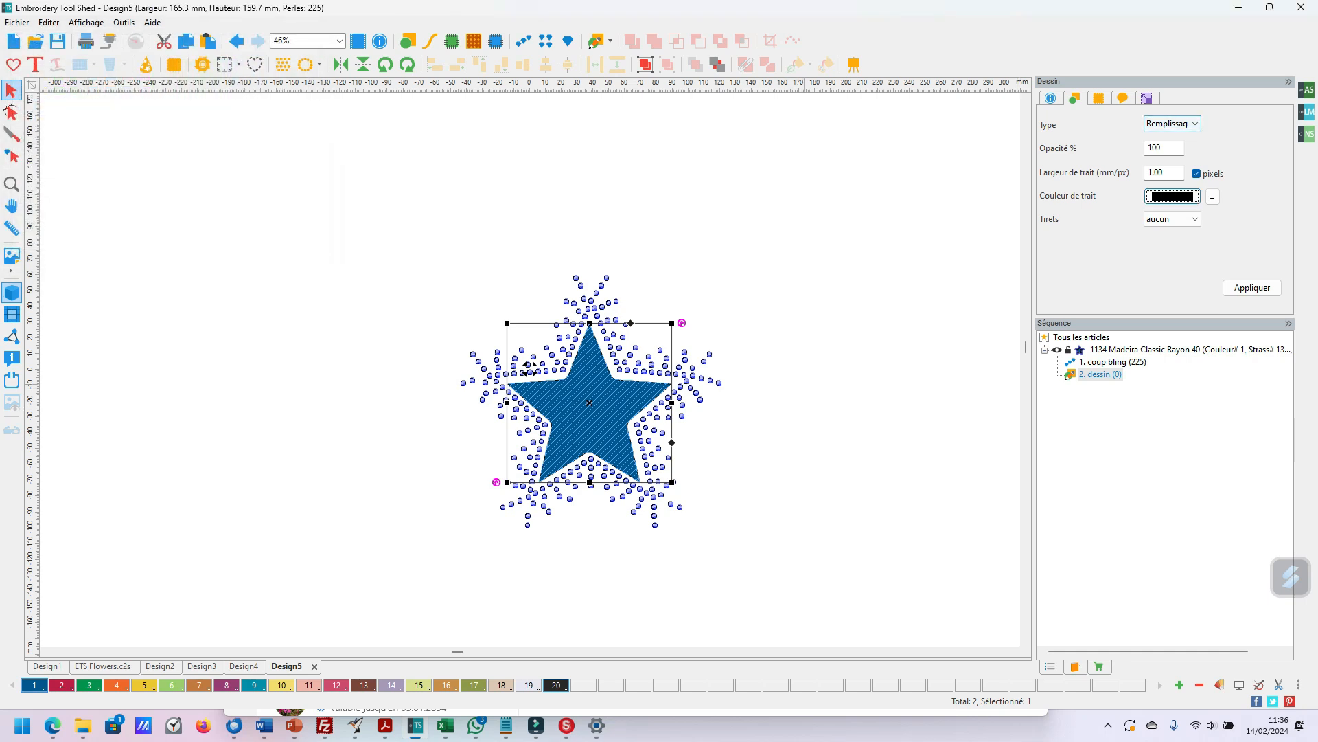
pyautogui.click(706, 387)
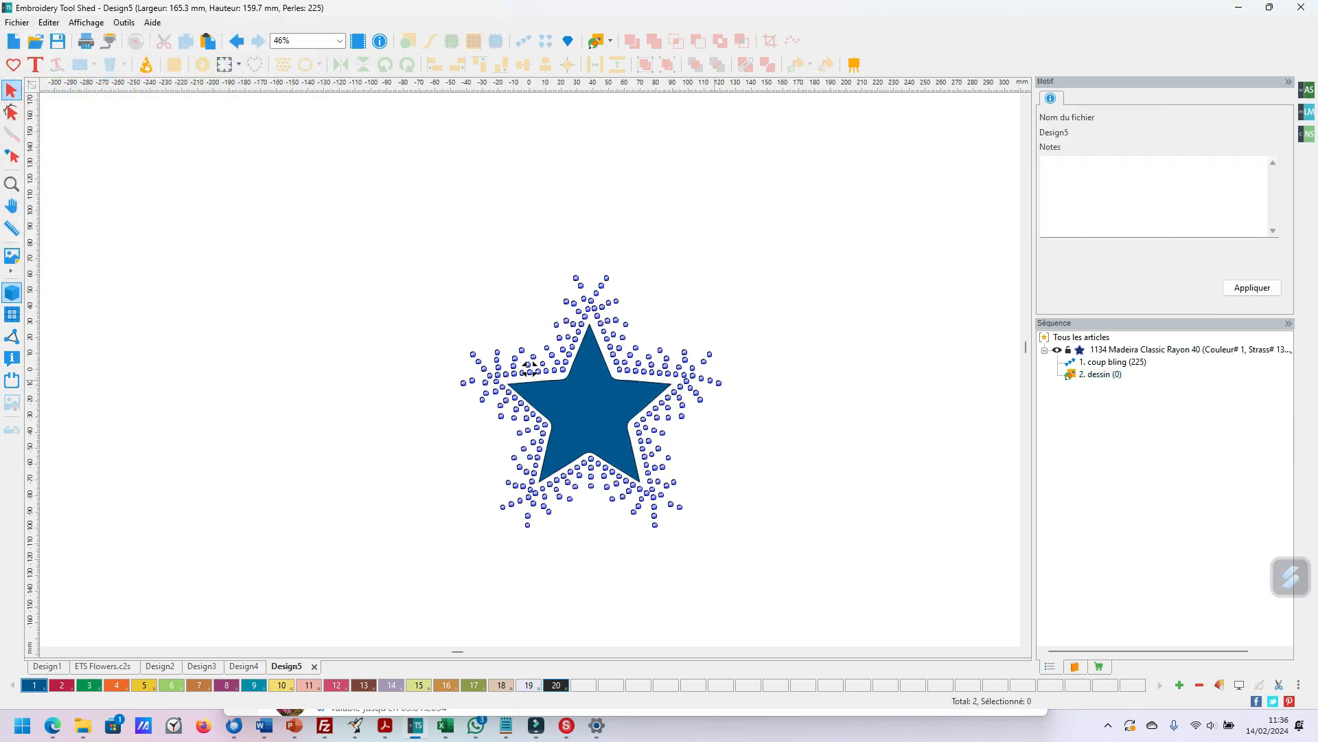
# - Change the rhinestone line's stones to the Nude 12 ss (3.2 mm) rhinestone
pyautogui.click(527, 365)
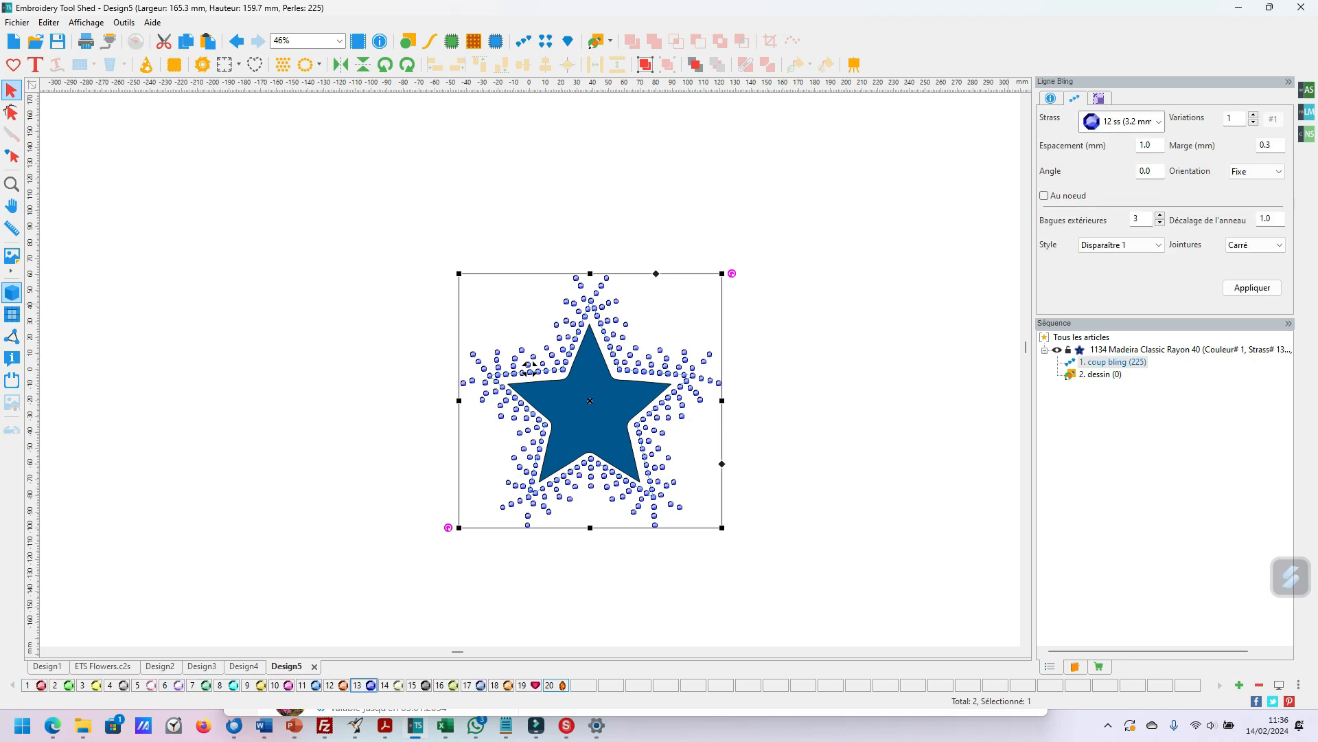
pyautogui.click(1158, 121)
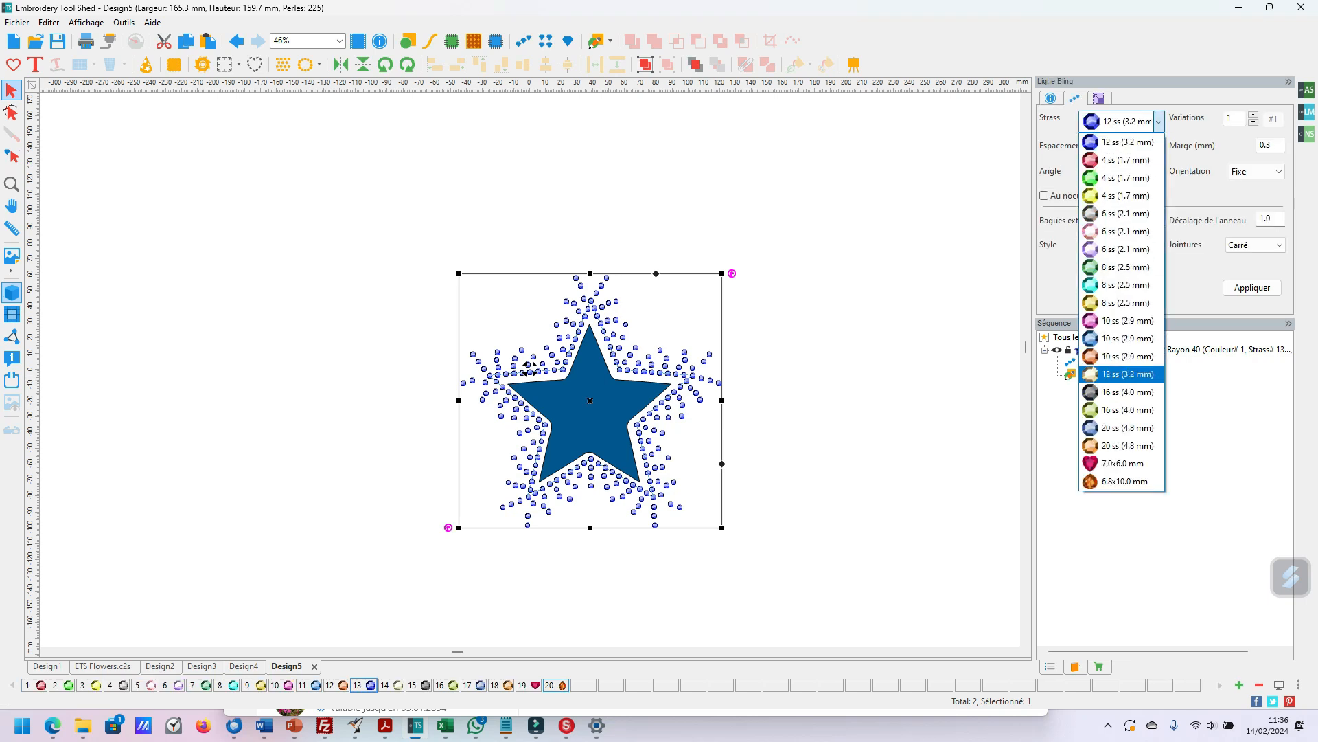
pyautogui.click(1127, 374)
pyautogui.click(1252, 287)
pyautogui.press('Escape')
pyautogui.scroll(3, 528, 369)
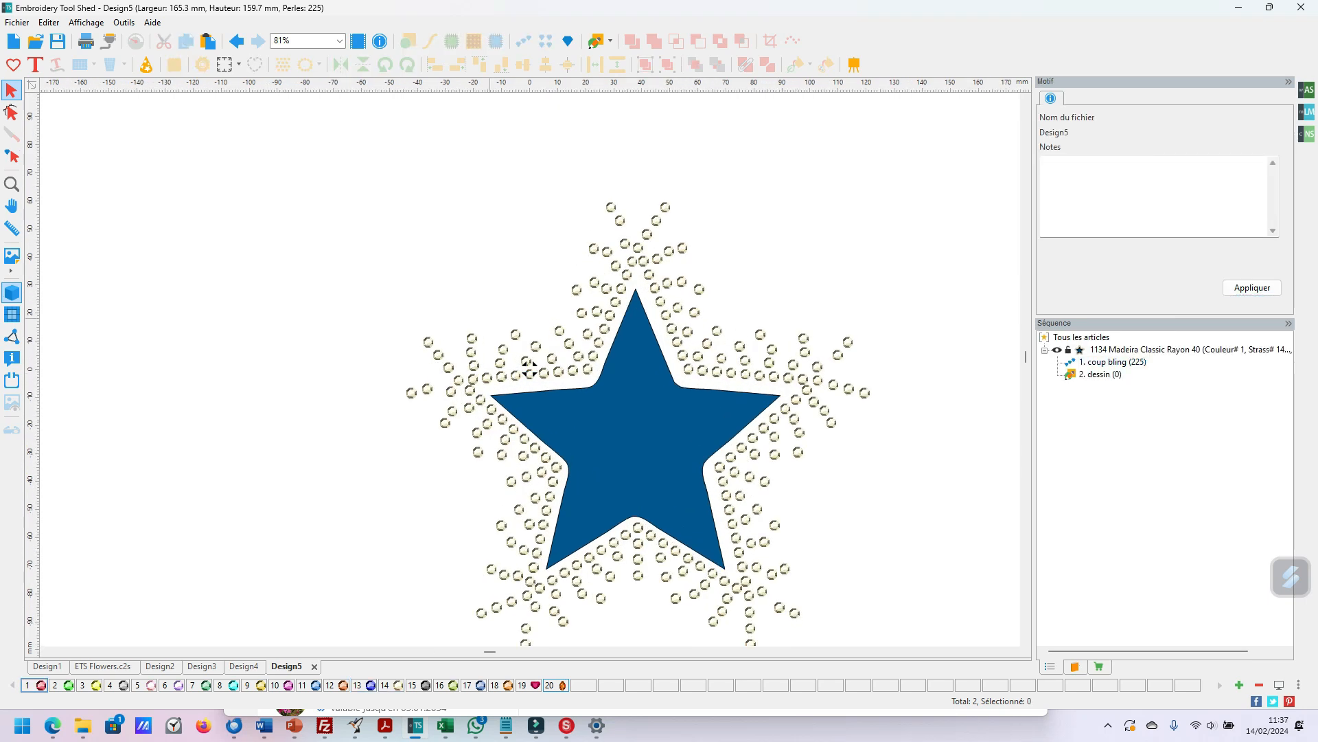
pyautogui.click(529, 369)
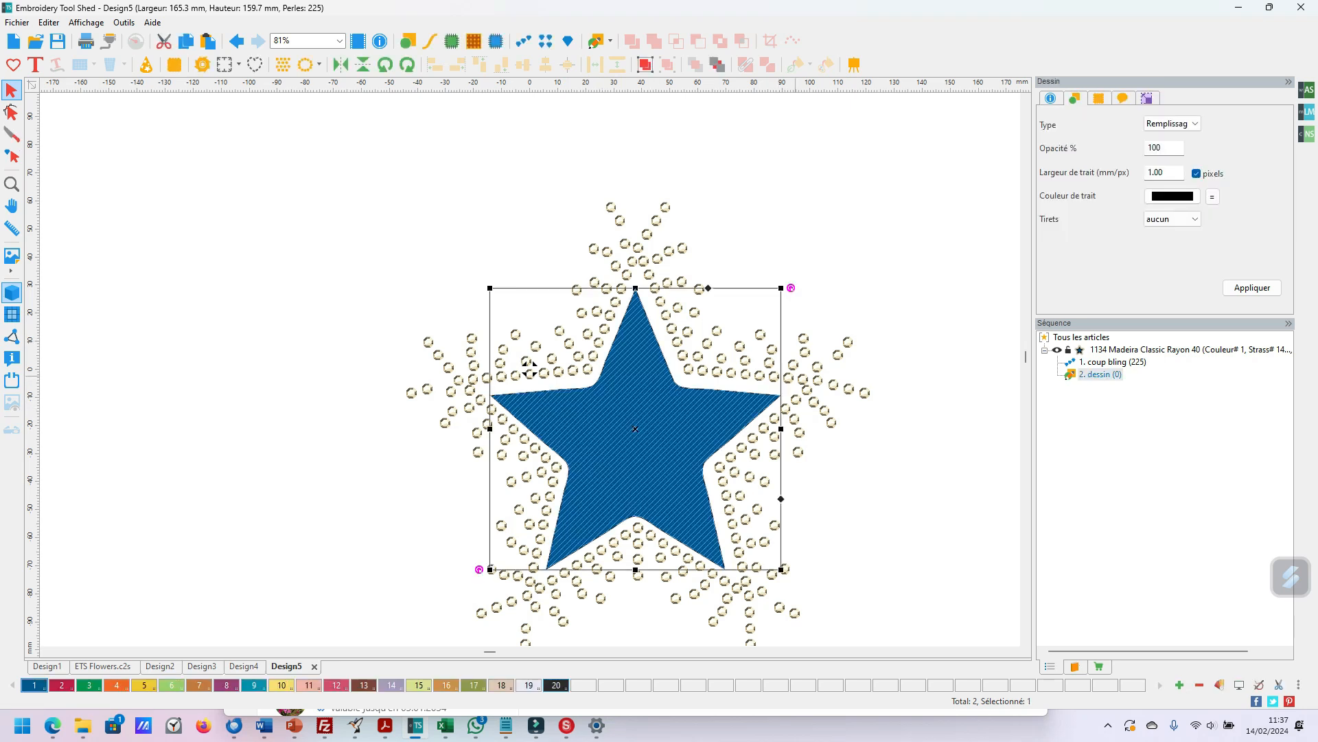
pyautogui.click(529, 369)
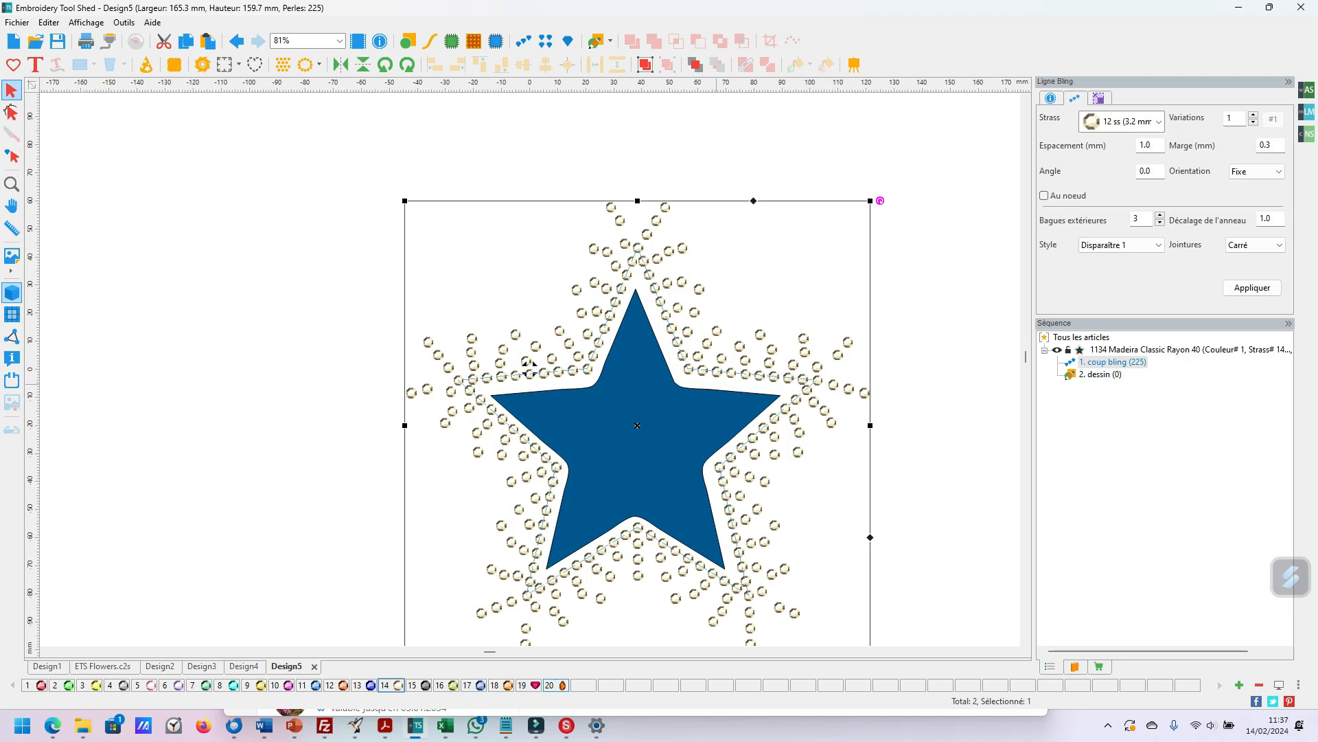
pyautogui.scroll(-1, 528, 369)
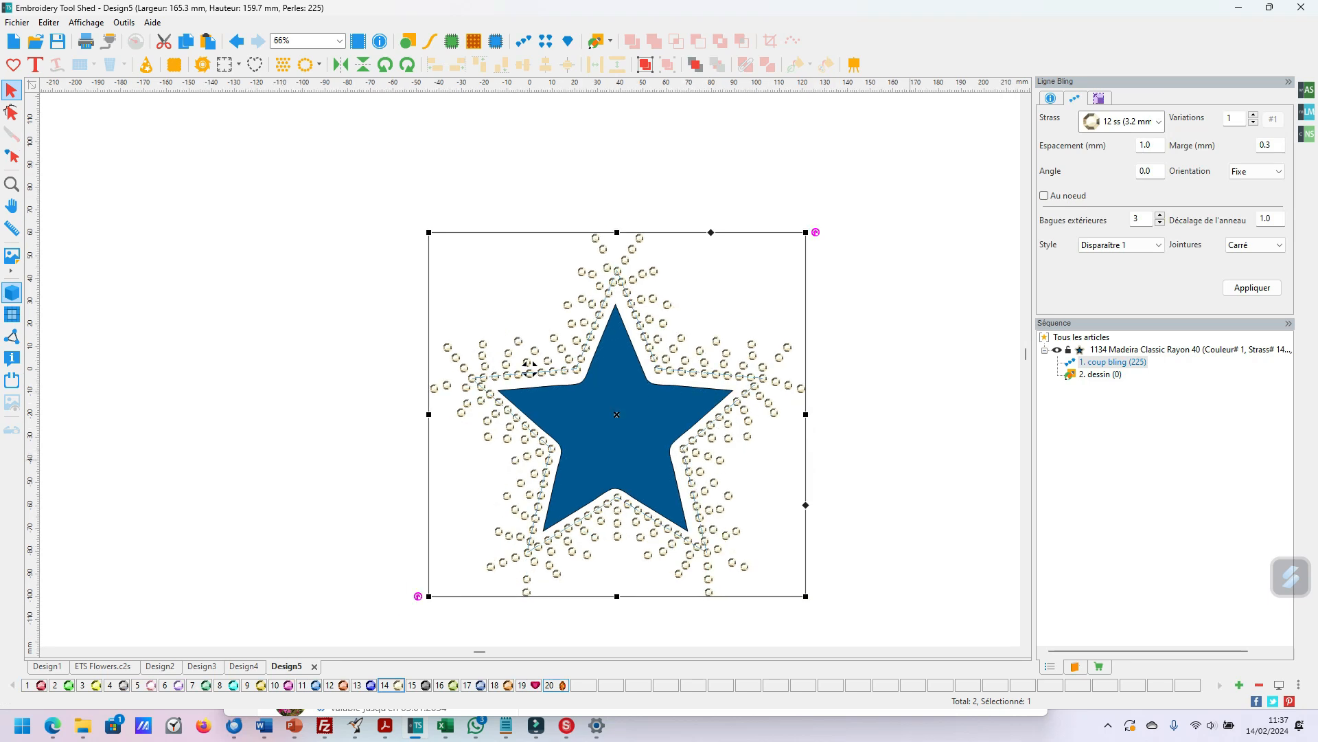
pyautogui.press('Escape')
# - Export the bling in SVG format to the Téléchargements folder under the name "etoile strass version2"
pyautogui.hotkey('alt', 'f')
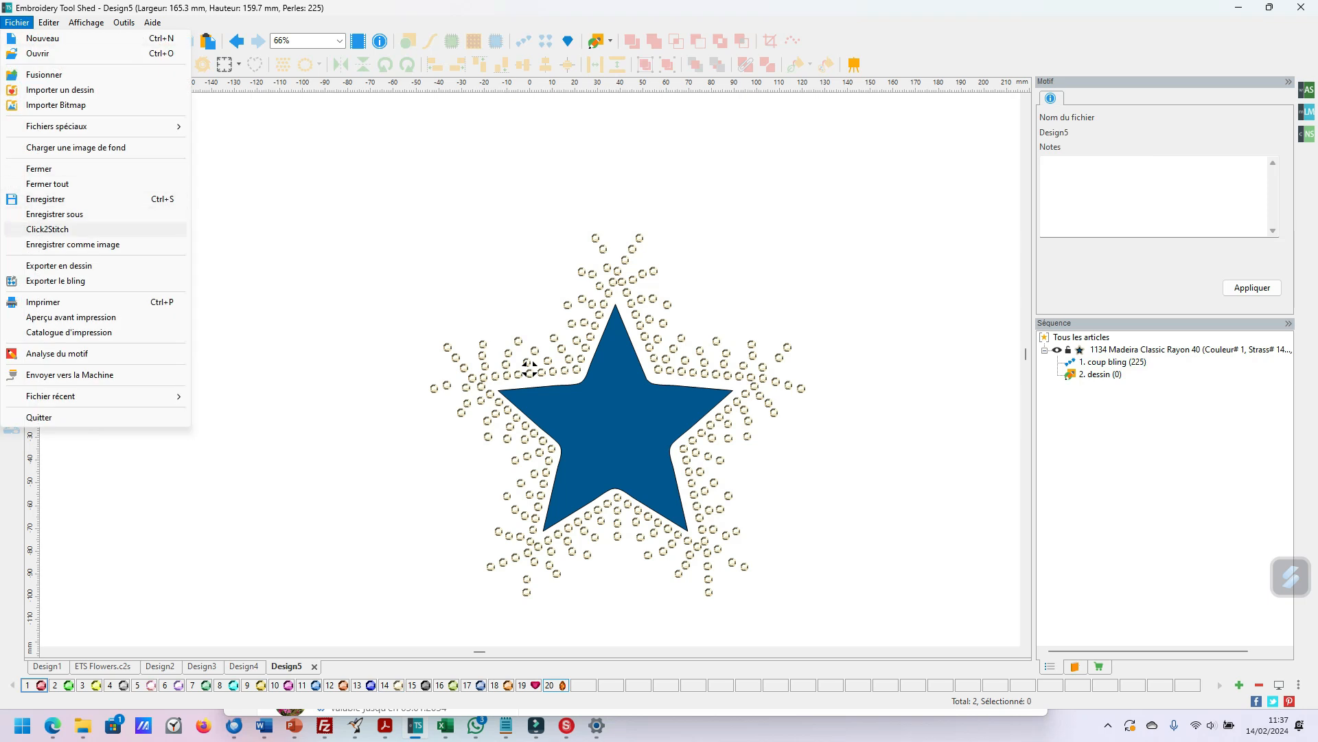
pyautogui.press('Down')
pyautogui.press('Down')
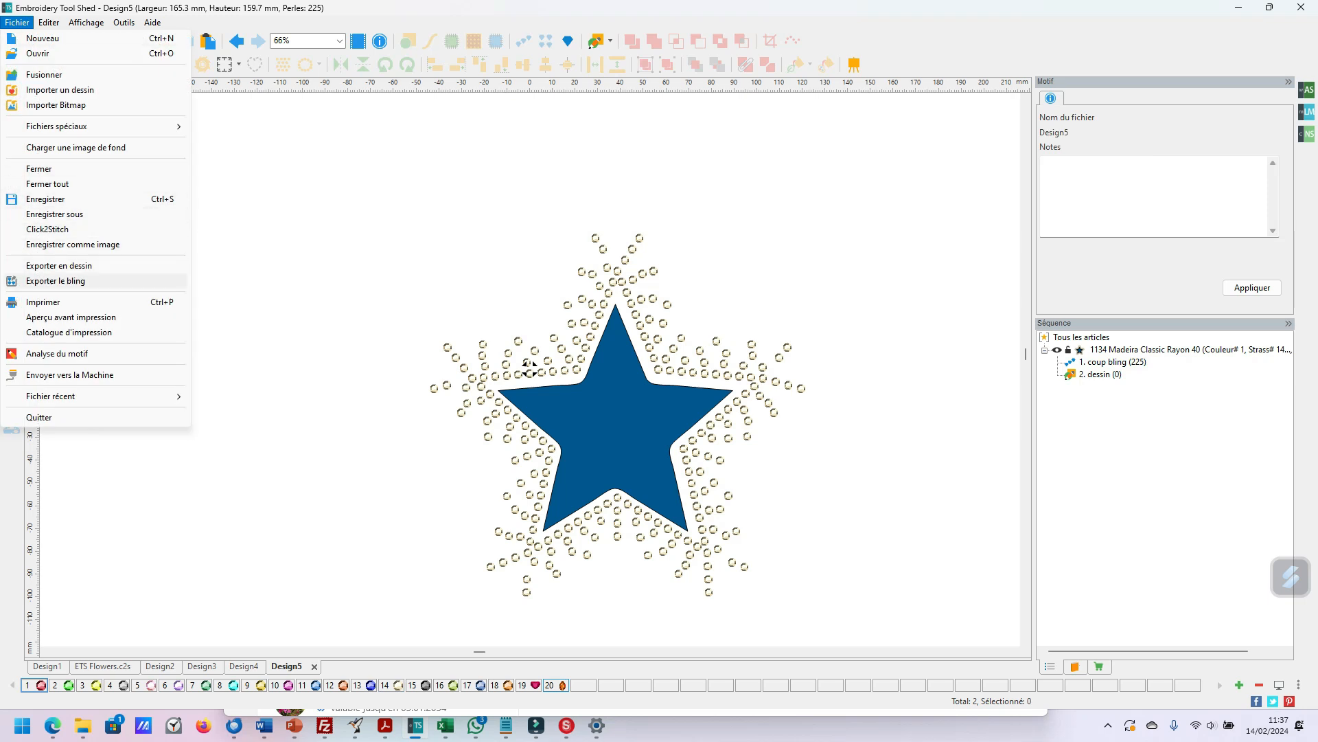
pyautogui.press('Return')
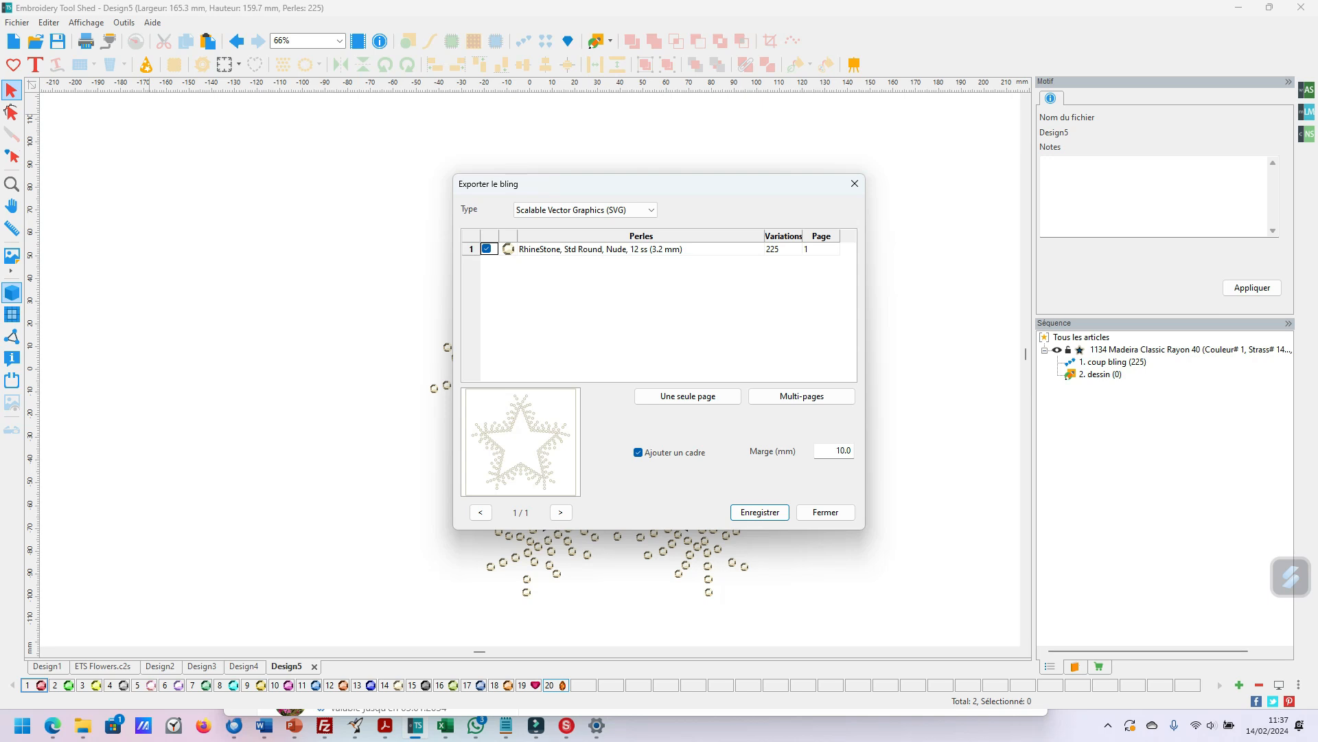
pyautogui.press('Return')
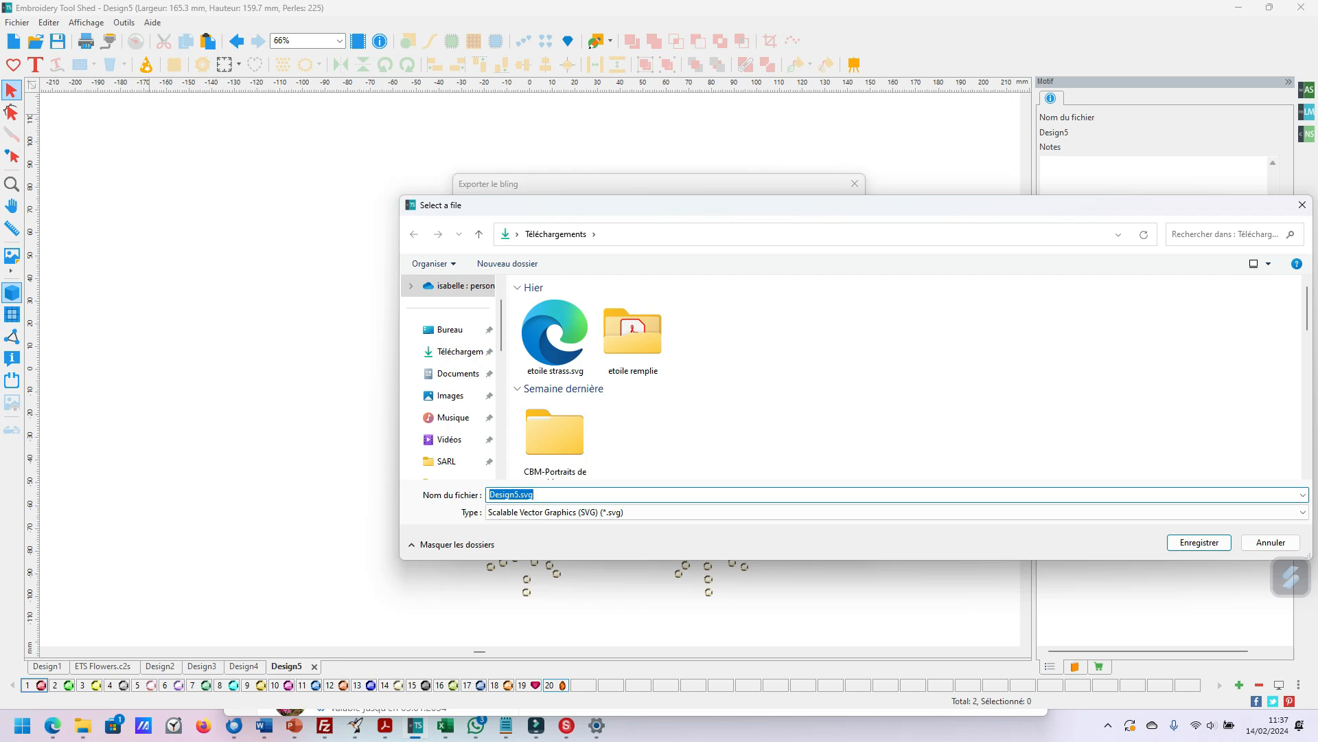
pyautogui.write('etoile ')
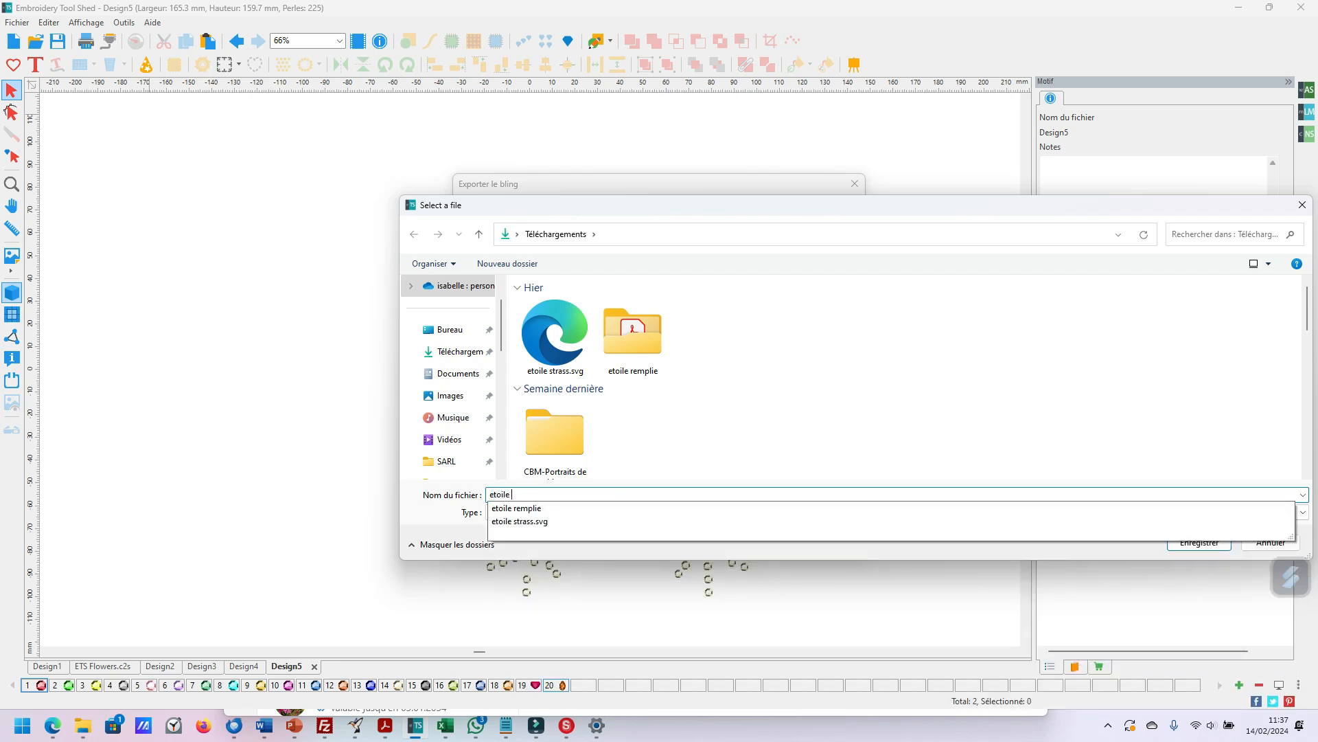
pyautogui.write('strass')
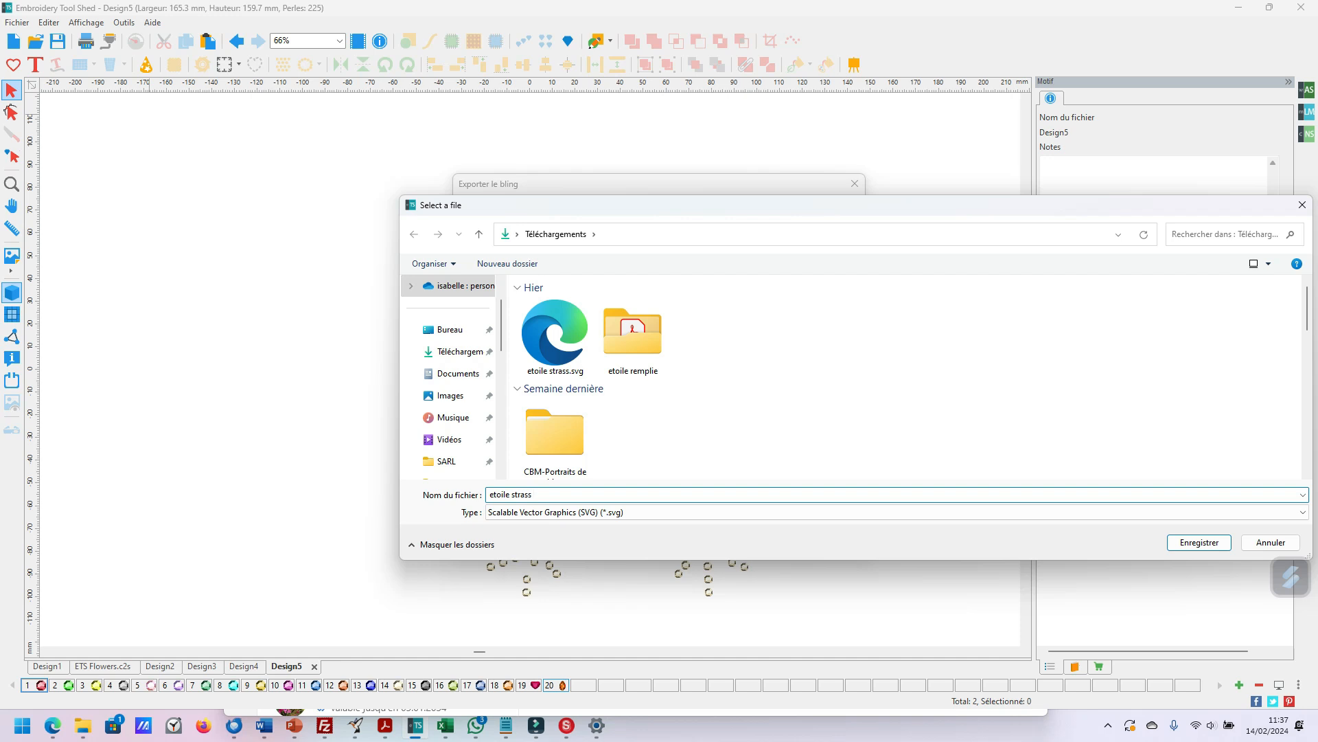
pyautogui.write(' version2')
pyautogui.click(1199, 542)
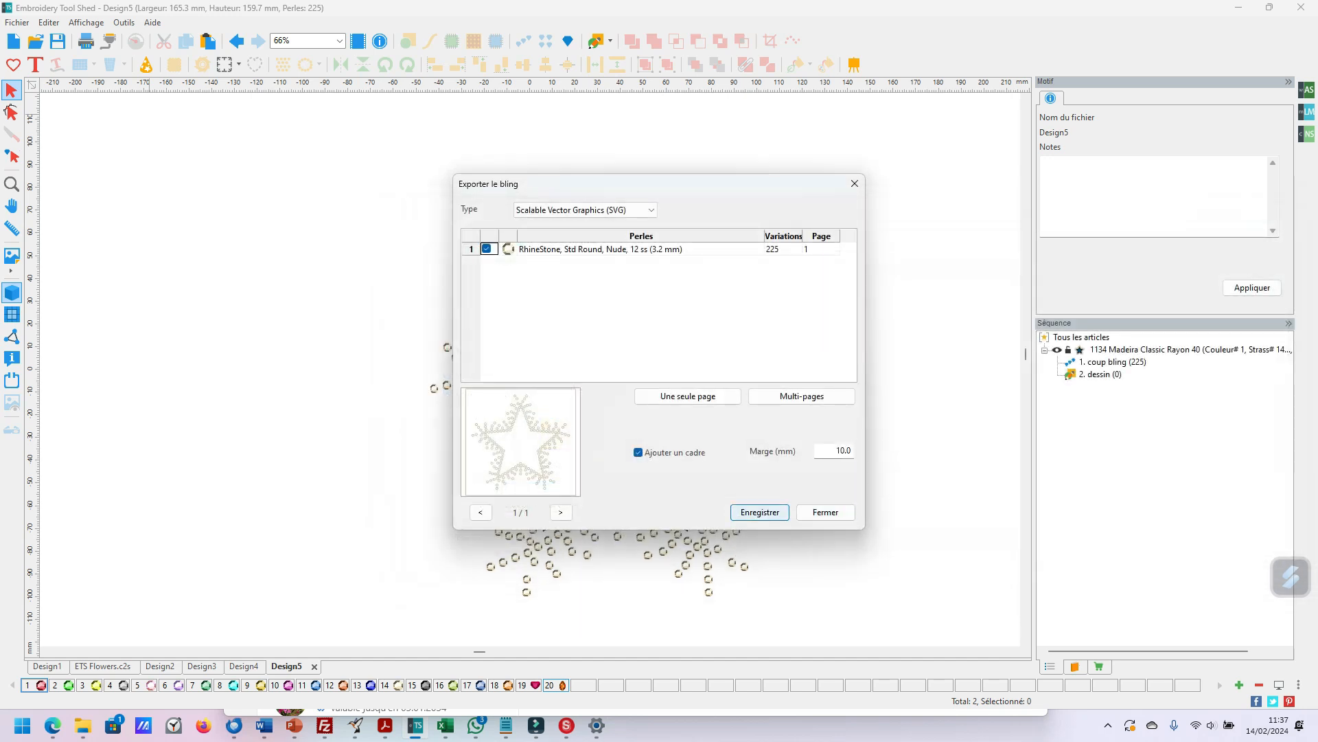
pyautogui.press('Return')
pyautogui.click(1271, 543)
pyautogui.click(822, 511)
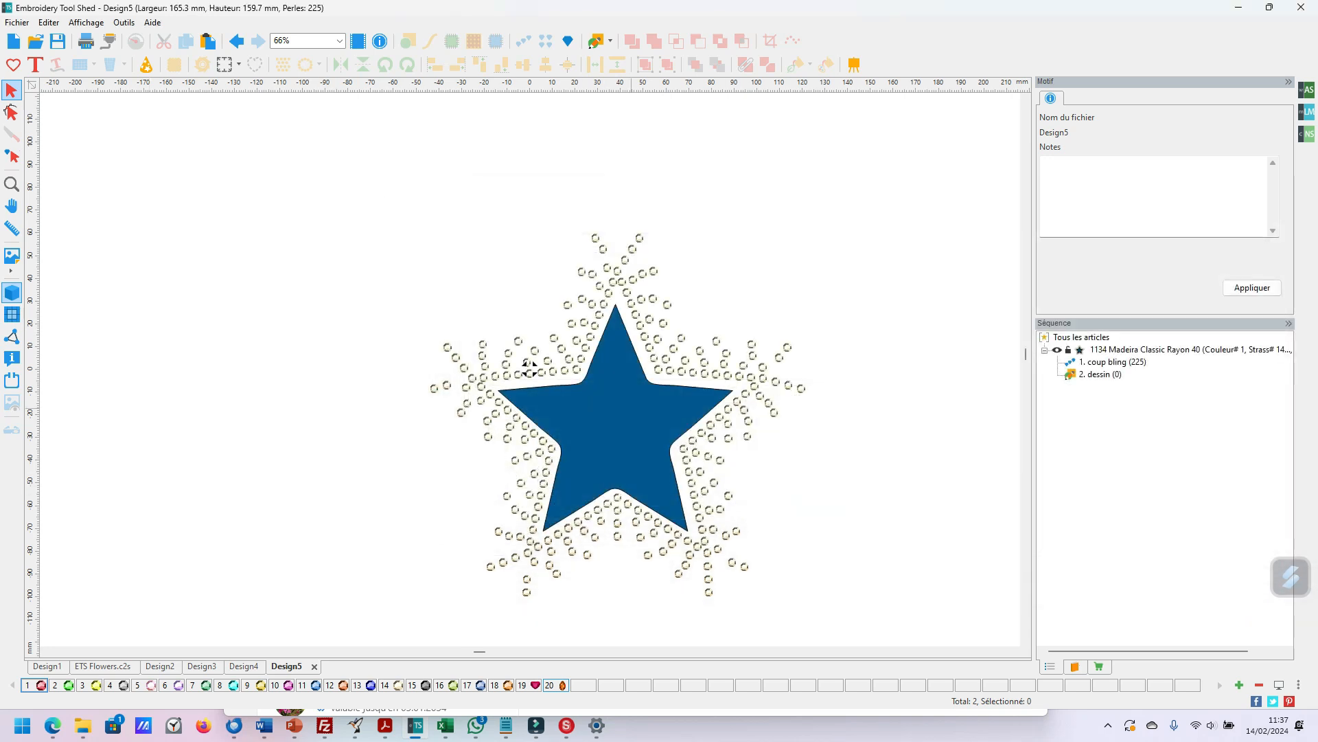
# - Create the cutting contour of the filled star with Découpeur and save it as the SVG "etoile version2 remplie"
pyautogui.click(529, 369)
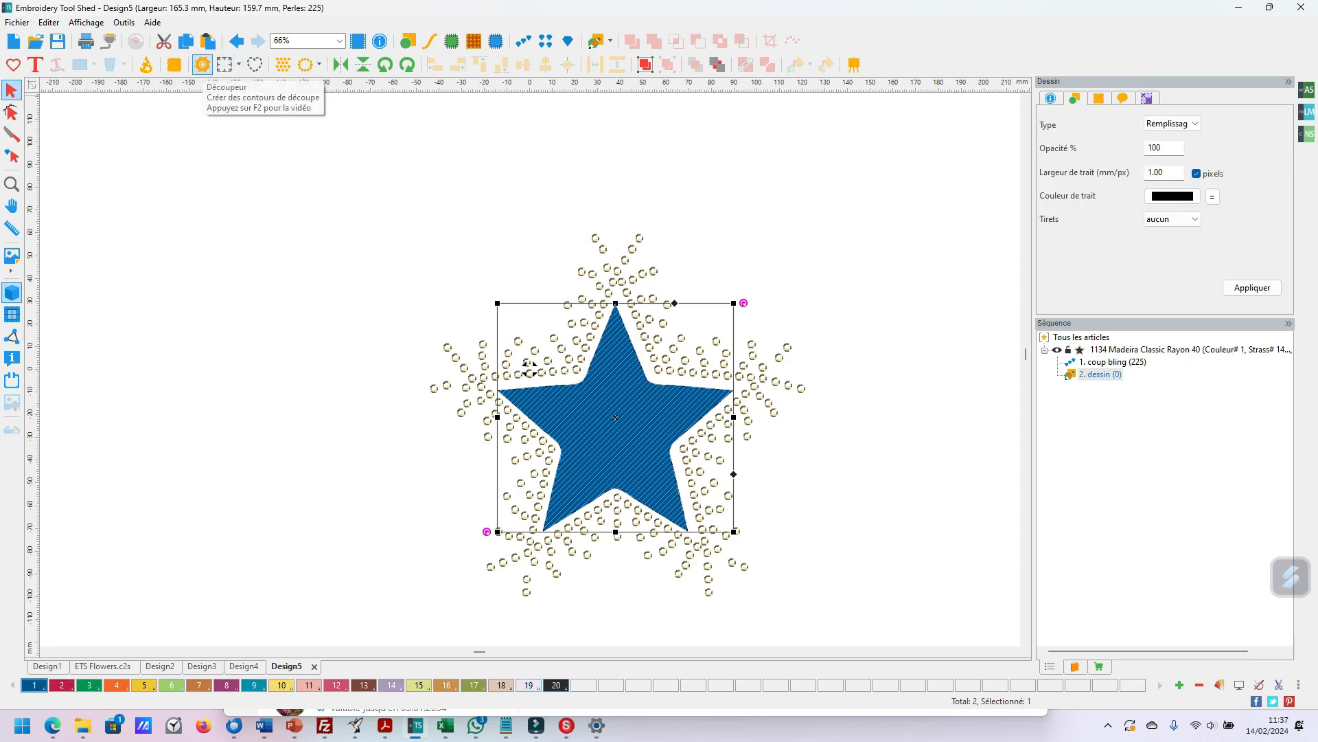
pyautogui.click(202, 65)
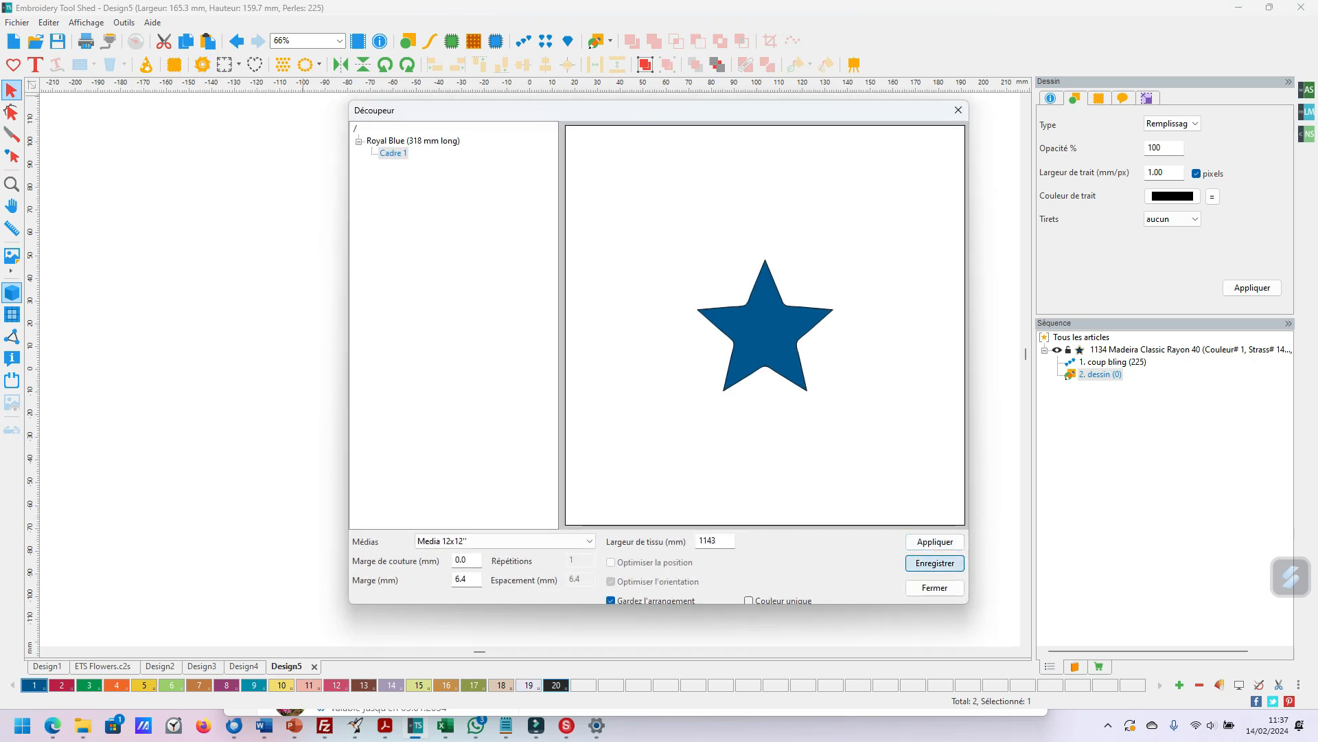
pyautogui.click(934, 562)
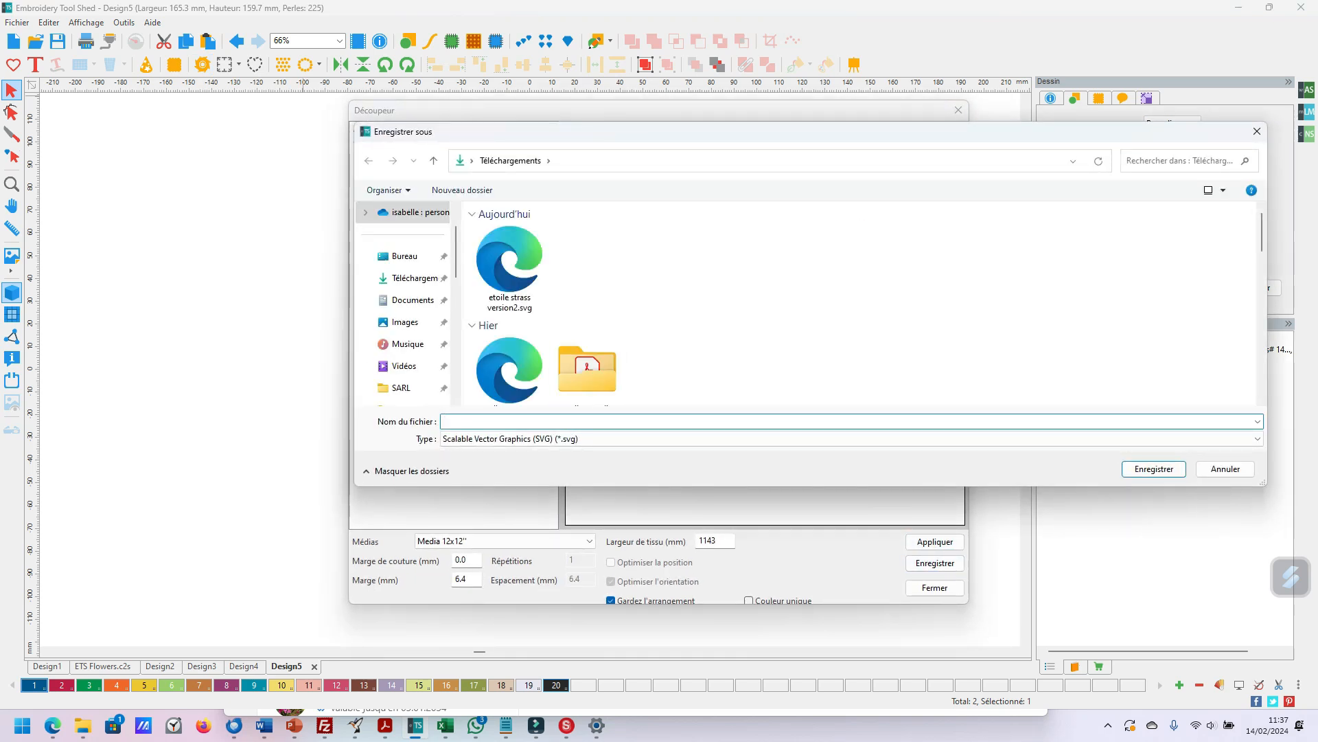
pyautogui.write('etoile version2 remplie')
pyautogui.click(1154, 469)
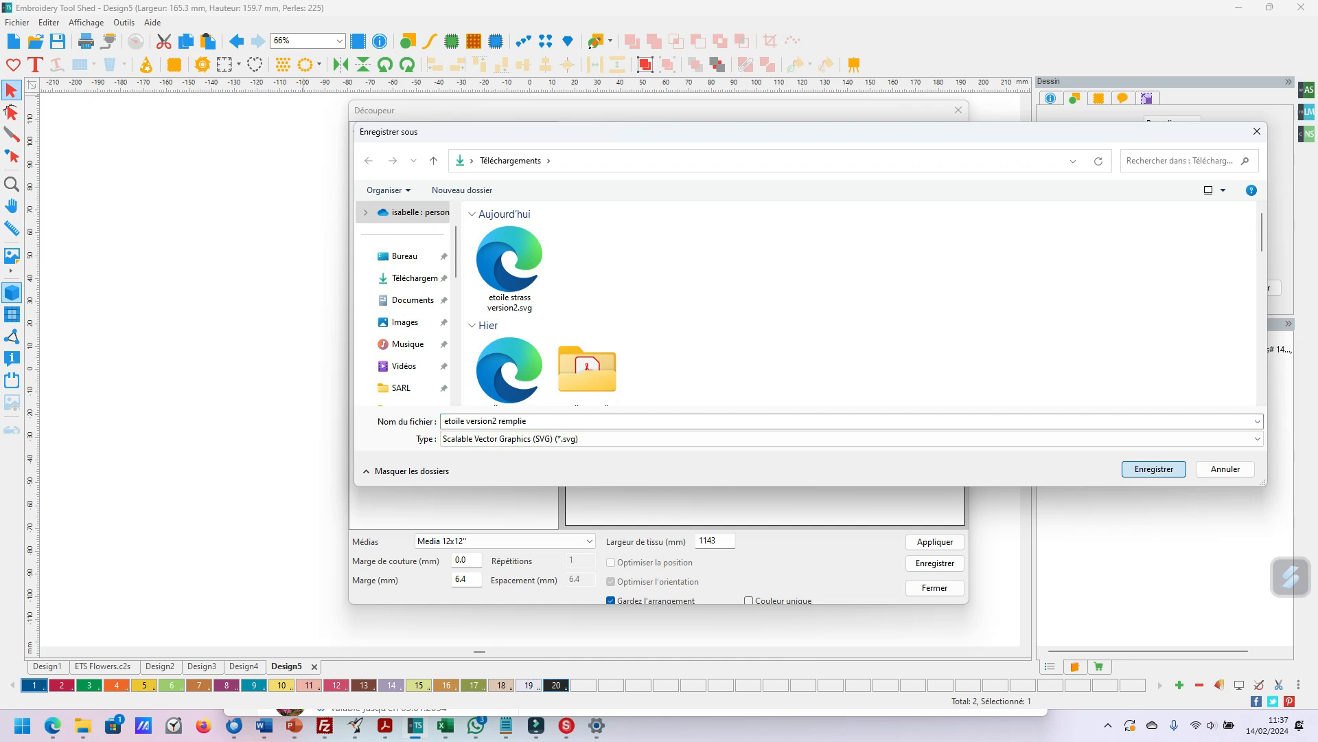
pyautogui.click(934, 587)
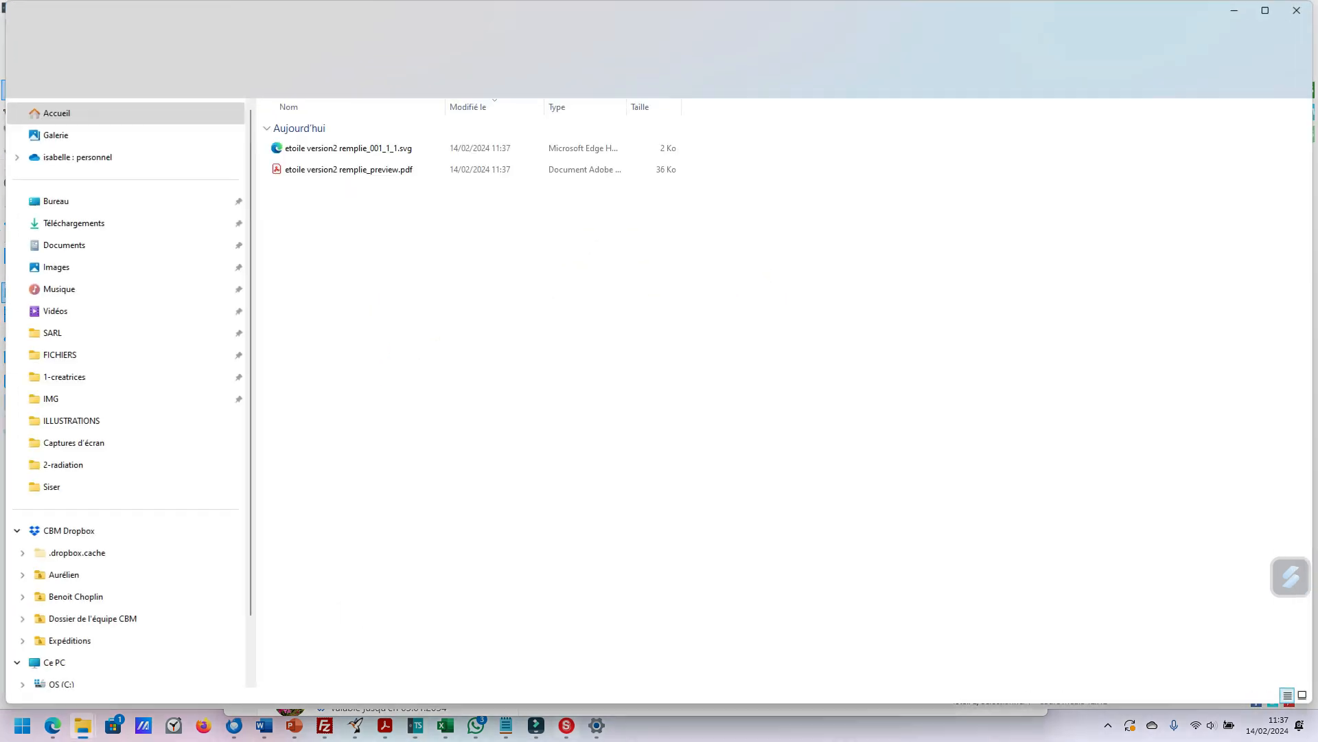
# - Switch to Leonardo Design Studio and import etoile strass version2.svg from the Téléchargements folder with the Découper uniquement option
pyautogui.click(566, 725)
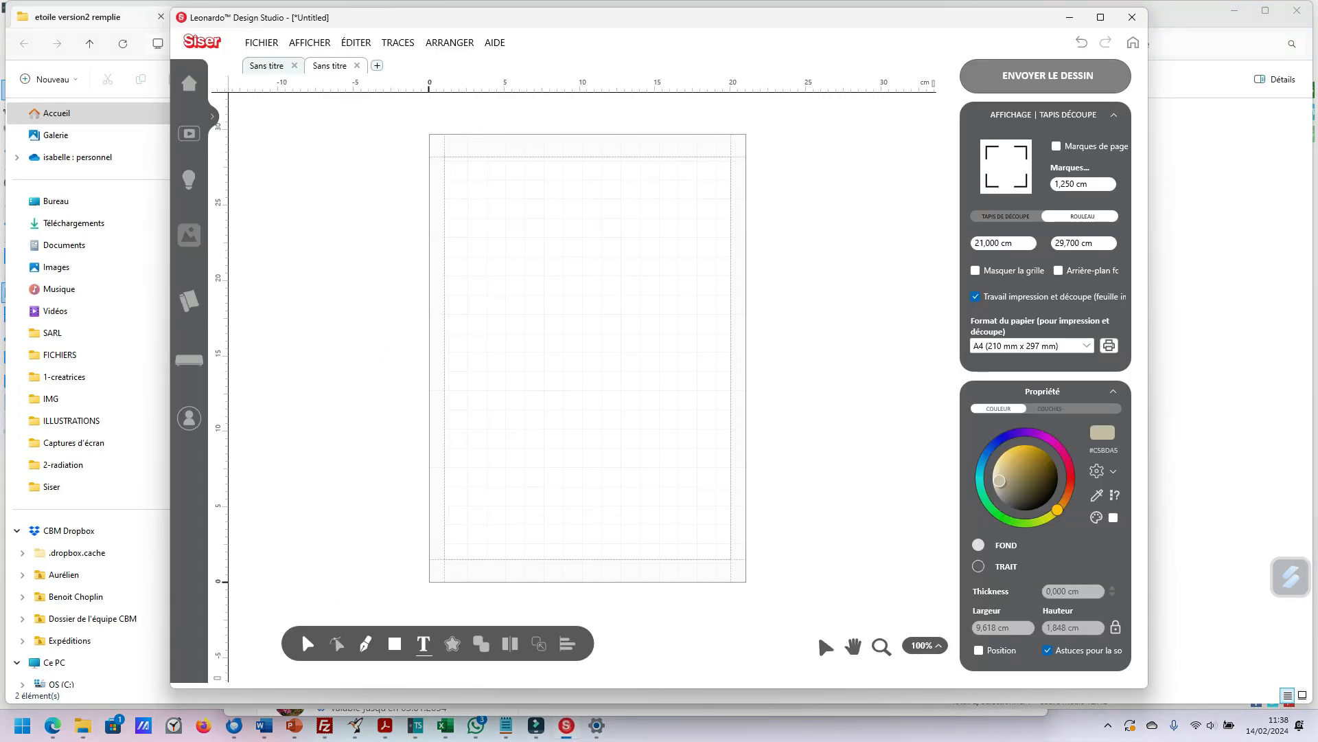
pyautogui.click(1100, 17)
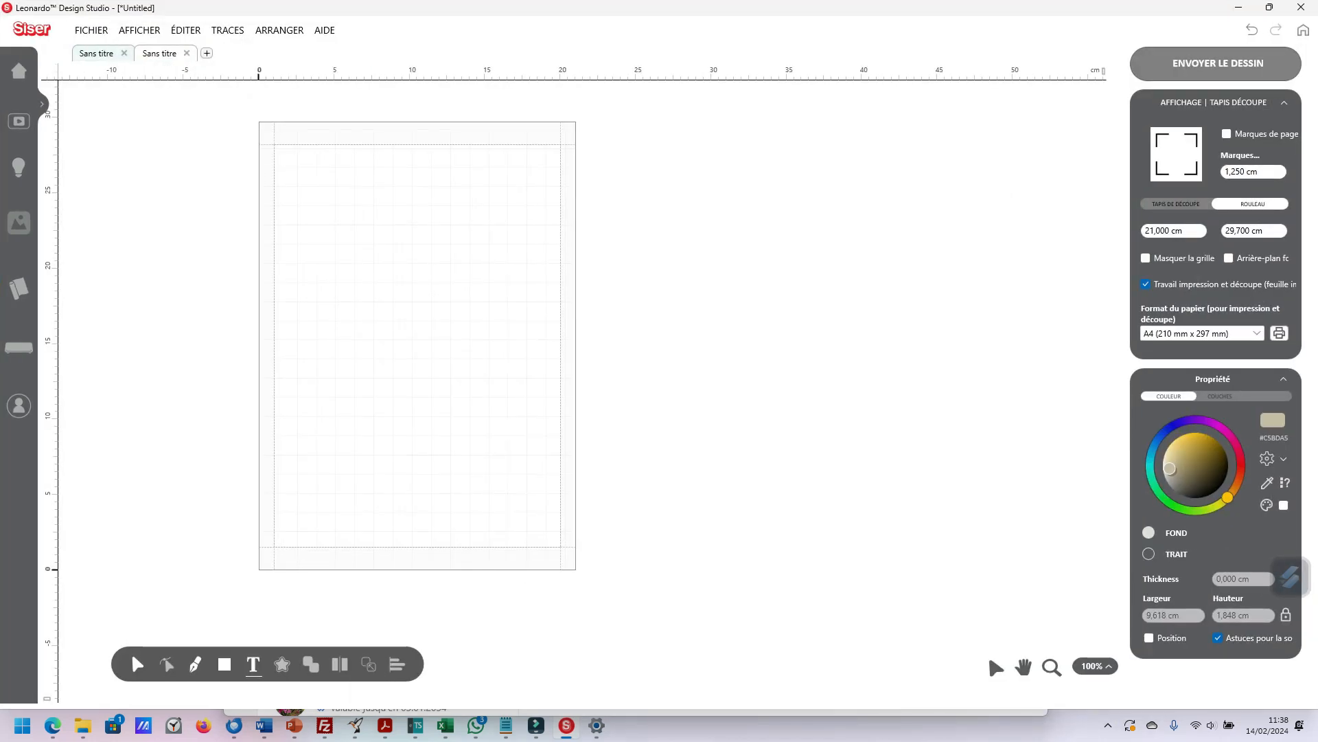
pyautogui.click(92, 30)
pyautogui.click(104, 62)
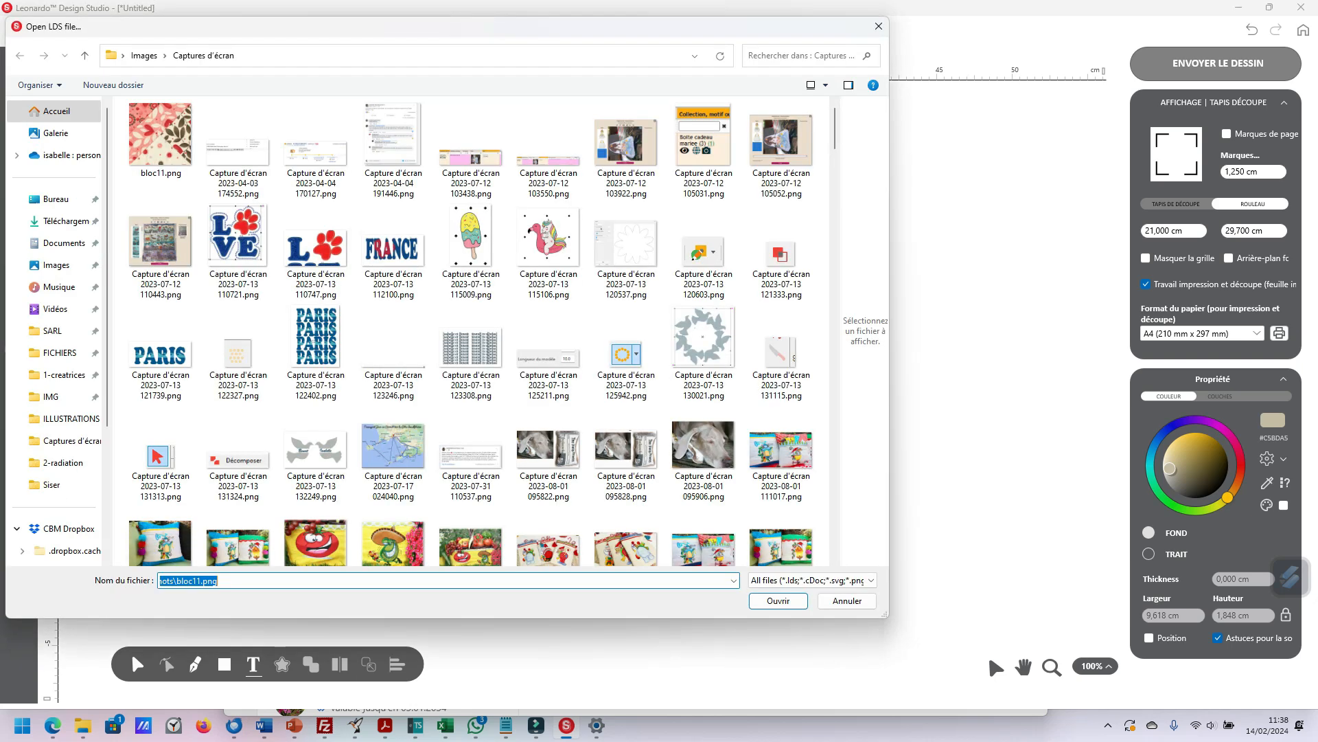
pyautogui.click(66, 221)
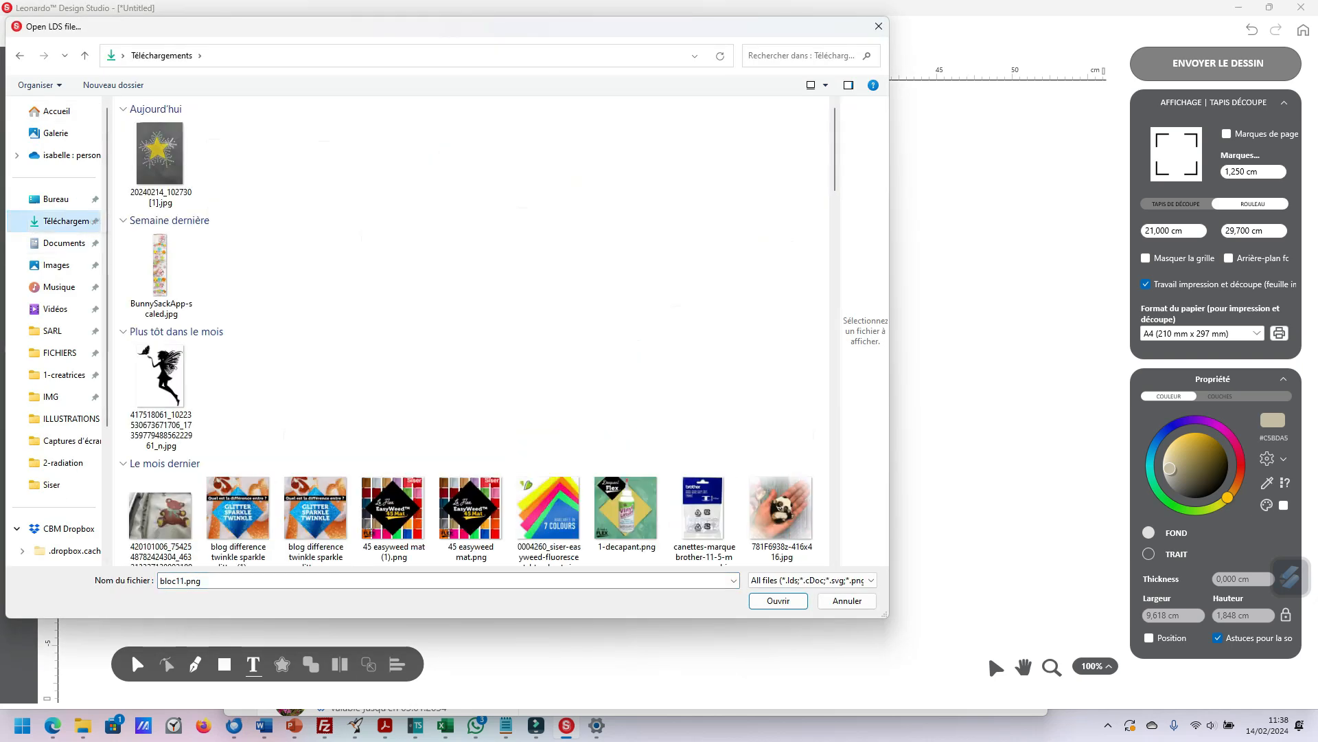
pyautogui.click(160, 163)
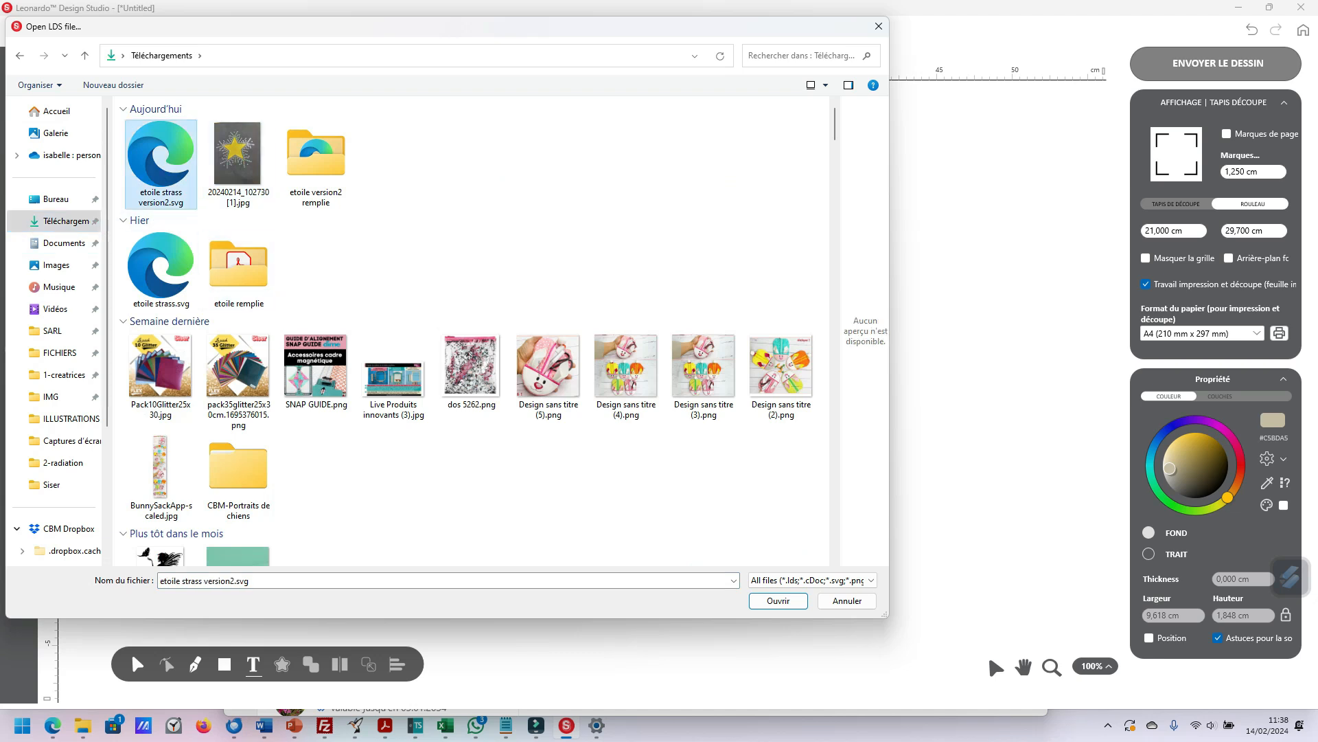
pyautogui.press('Return')
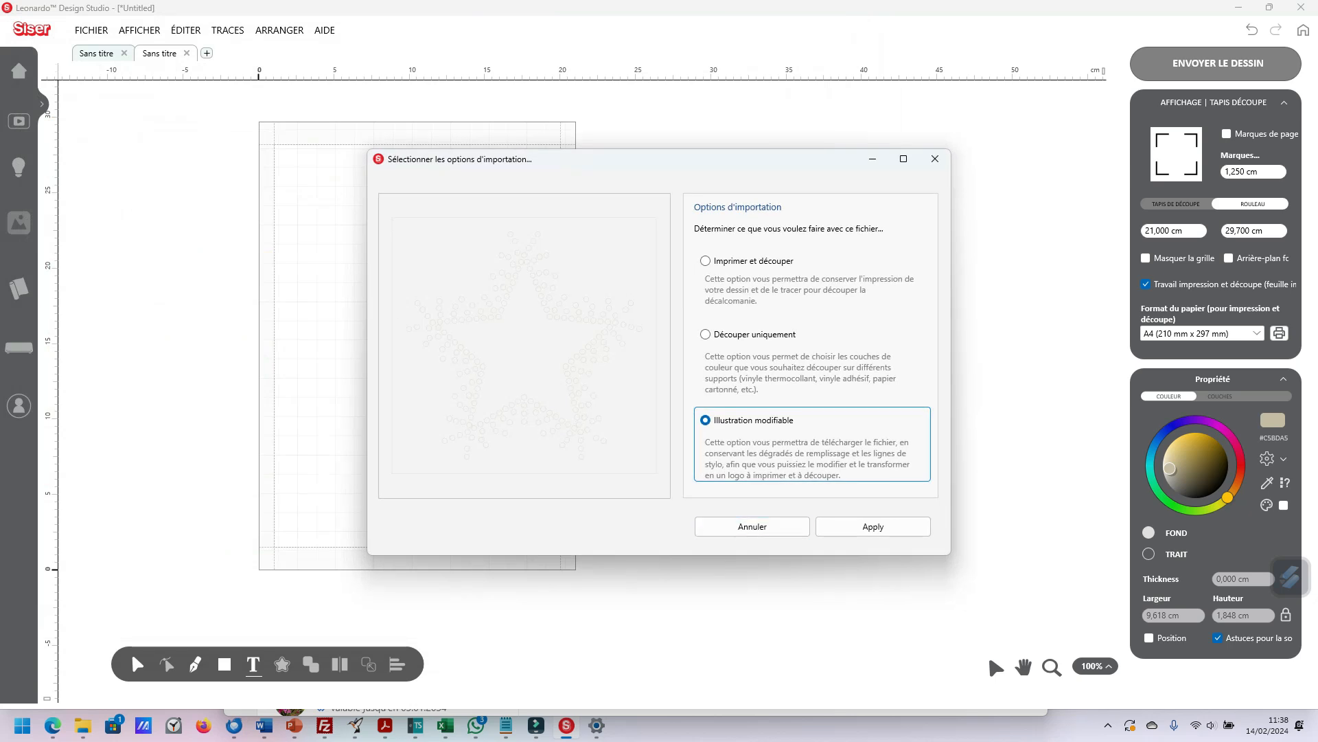
pyautogui.click(706, 334)
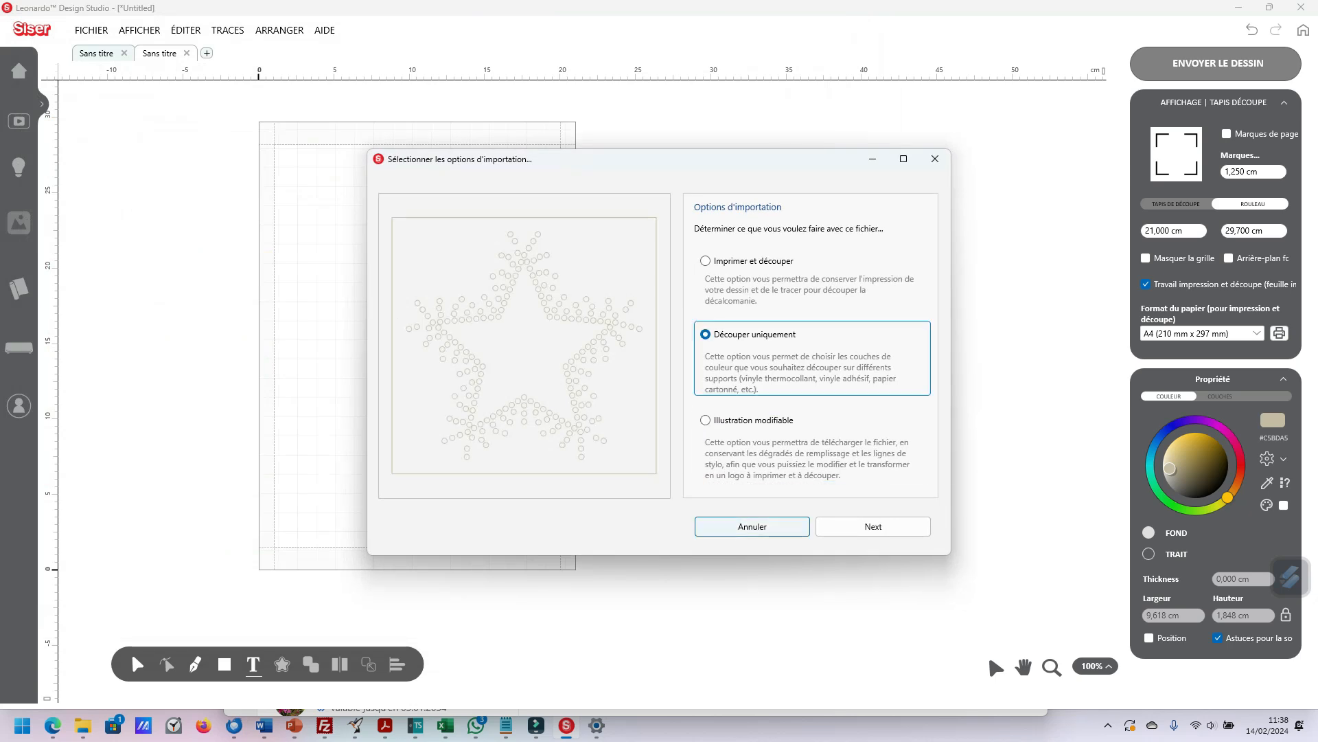
pyautogui.click(874, 527)
pyautogui.click(873, 527)
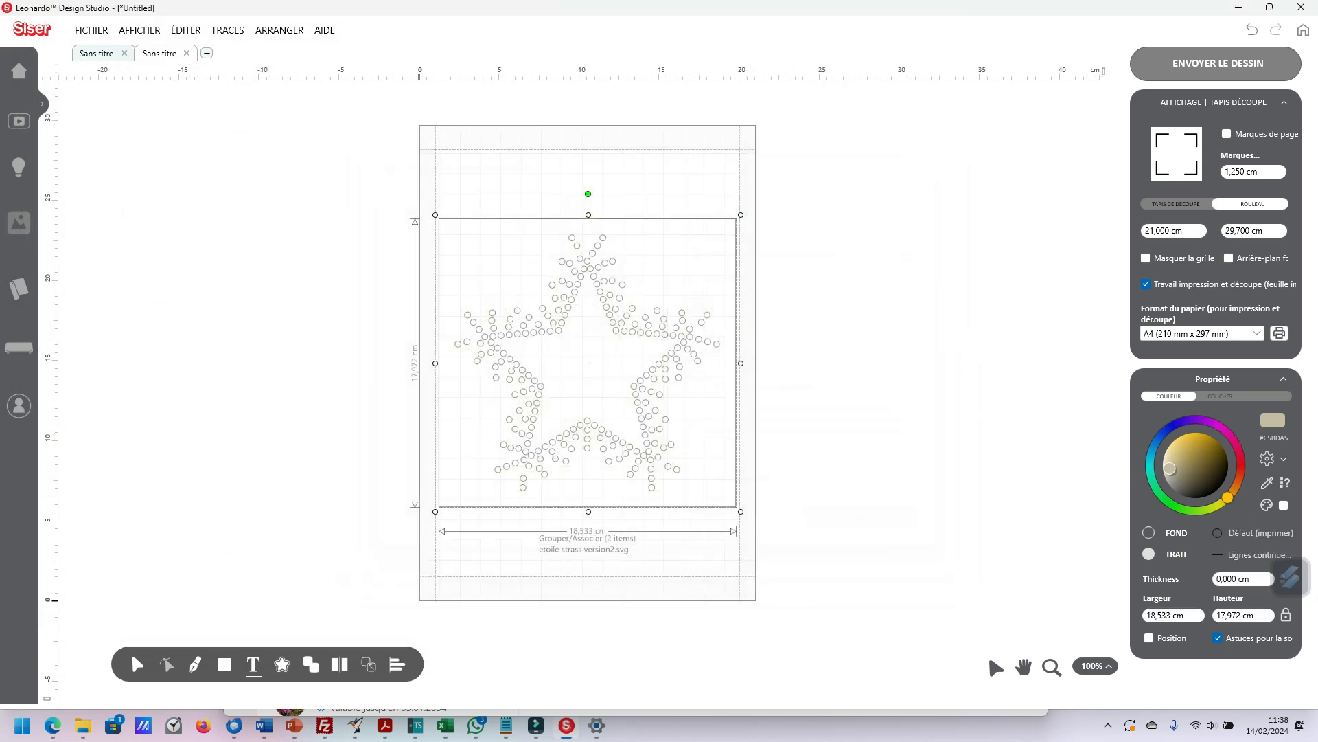
# - Import etoile version2 remplie_001_1_1.svg from the etoile version2 remplie folder in Téléchargements with the Découper uniquement option and one layer
pyautogui.click(91, 30)
pyautogui.click(125, 94)
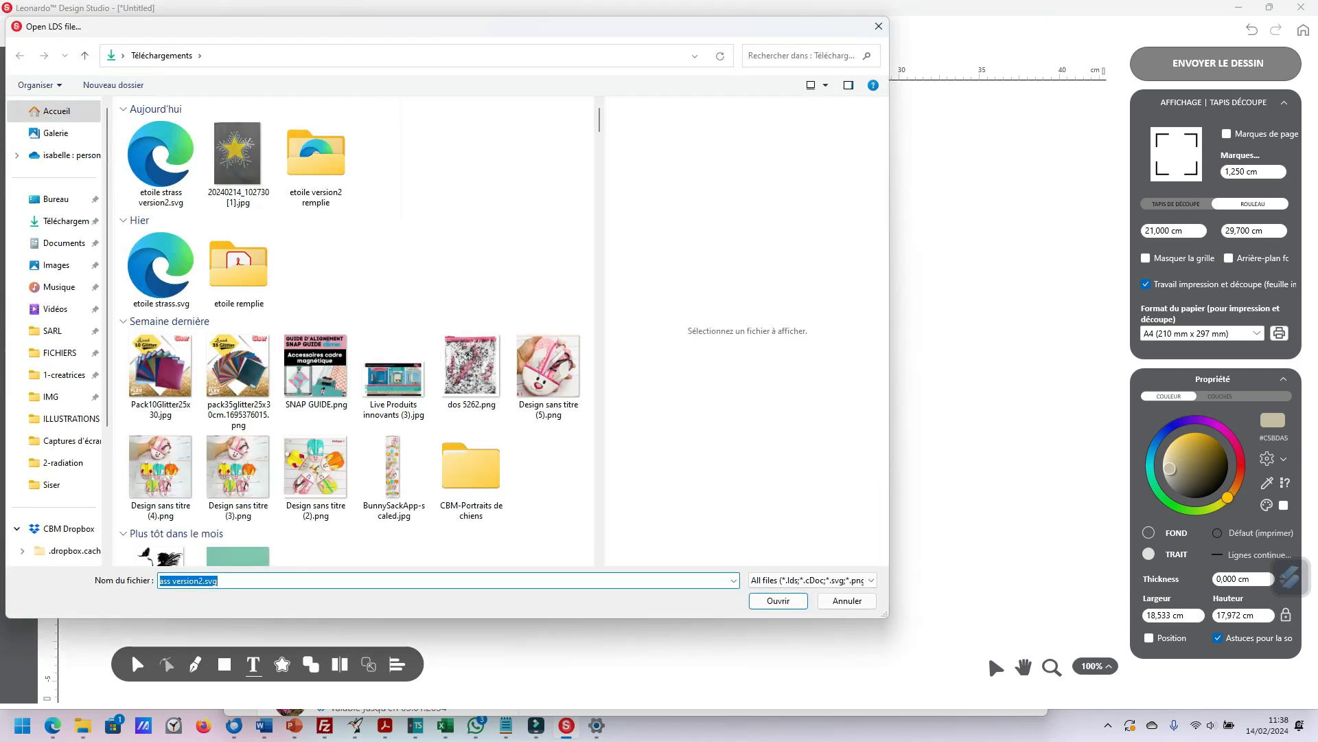
pyautogui.click(340, 191)
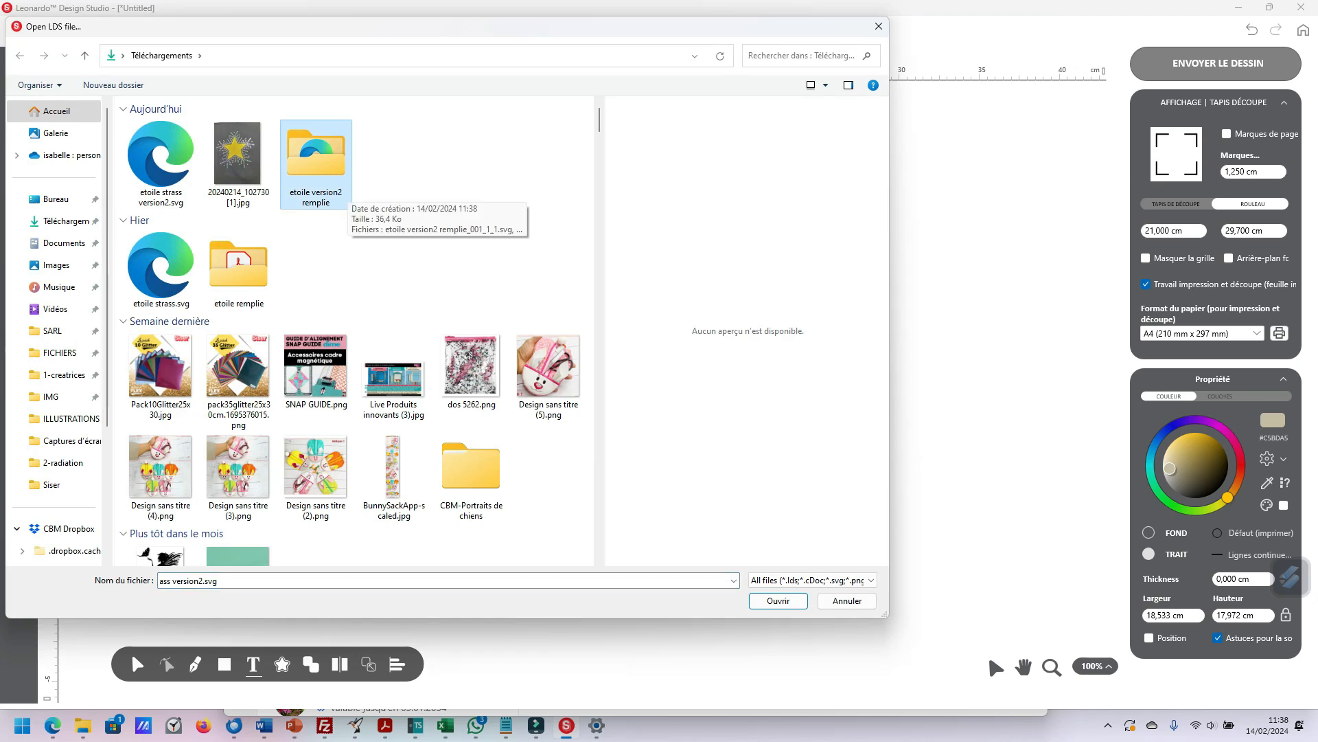
pyautogui.doubleClick(340, 189)
pyautogui.click(240, 146)
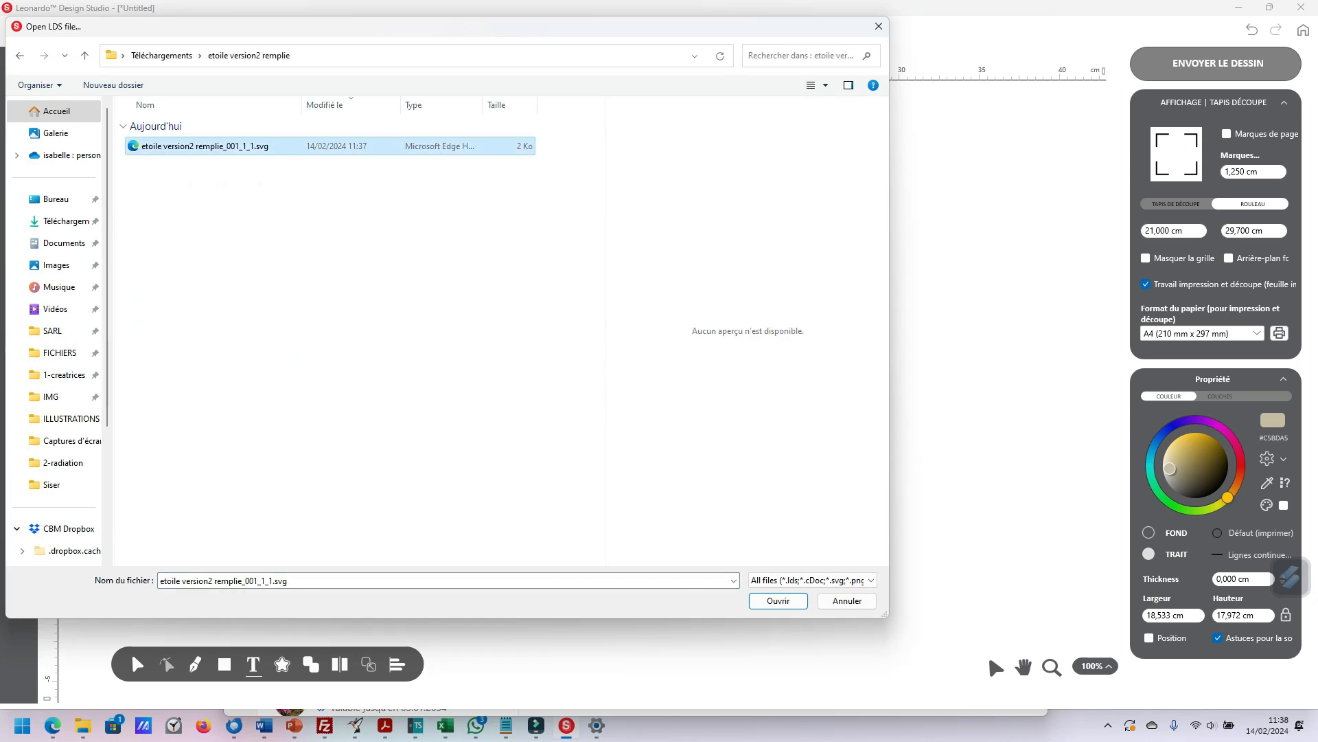
pyautogui.press('Return')
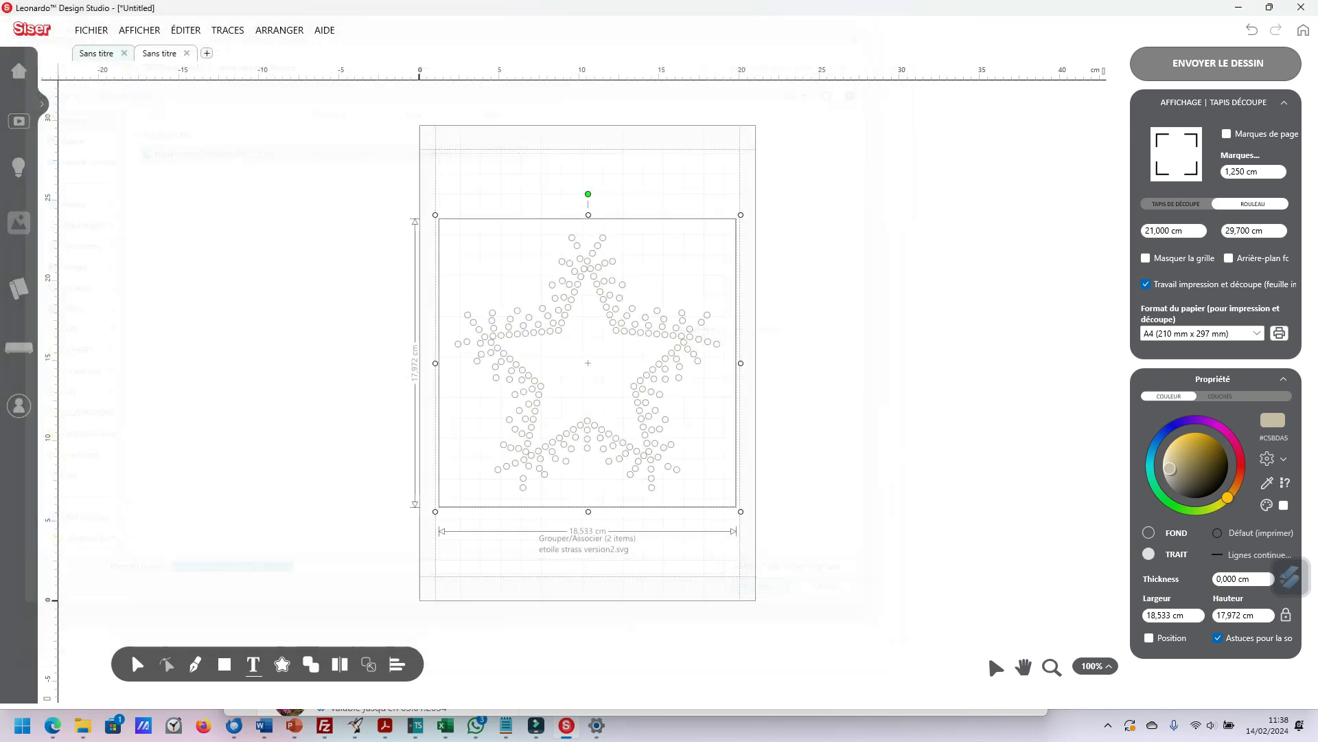
pyautogui.click(706, 334)
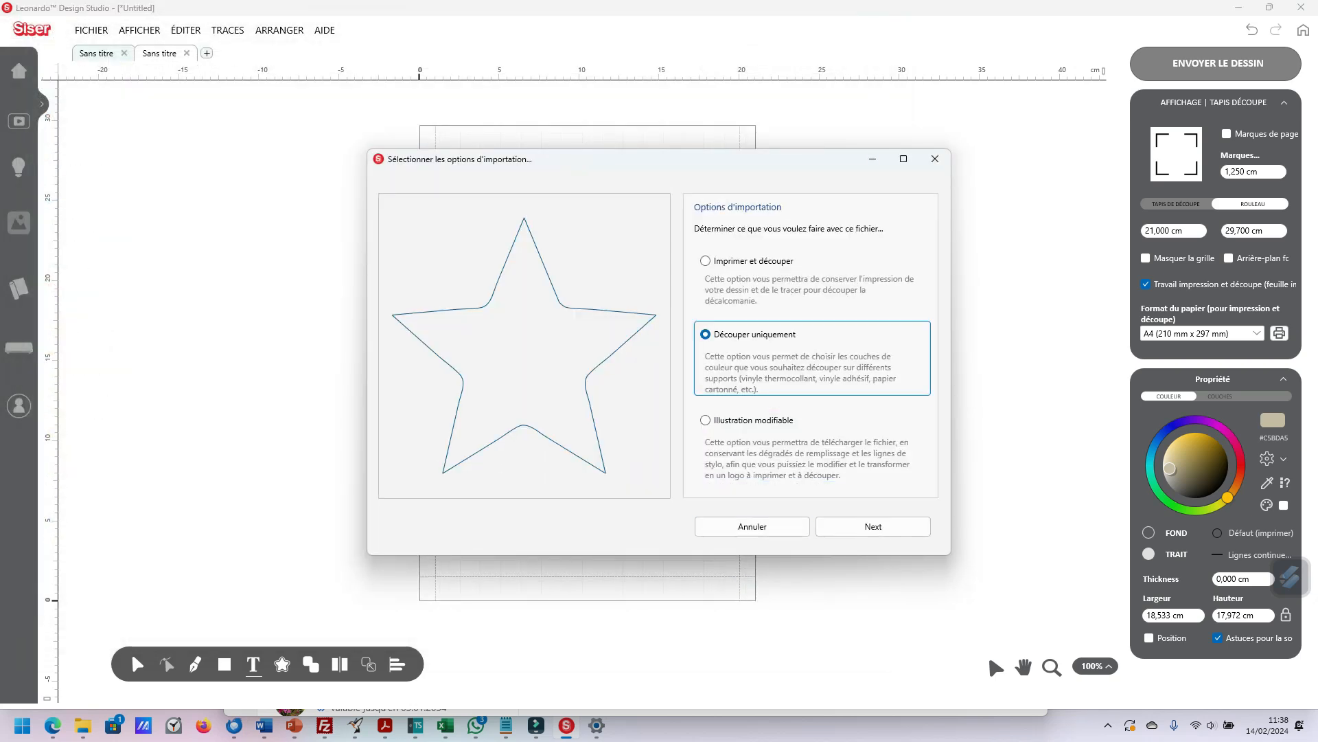
pyautogui.click(873, 526)
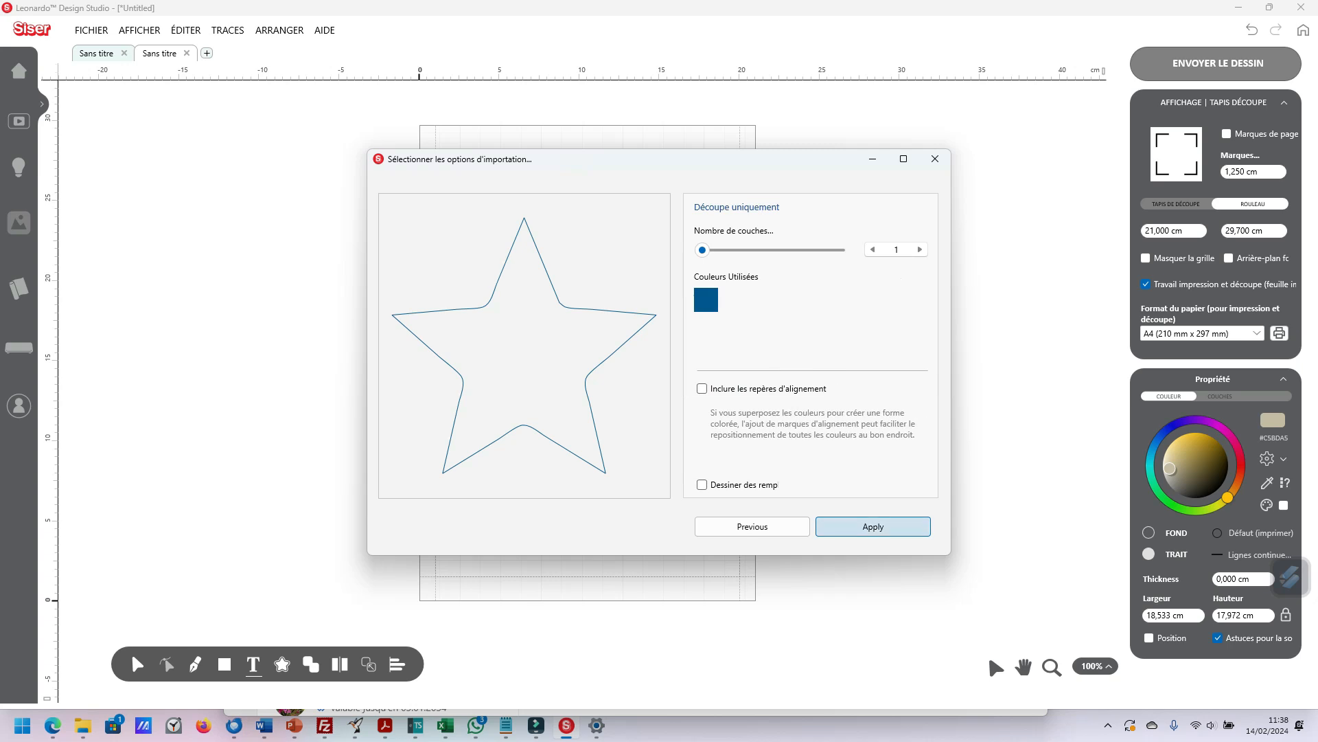
pyautogui.click(873, 526)
pyautogui.click(873, 526)
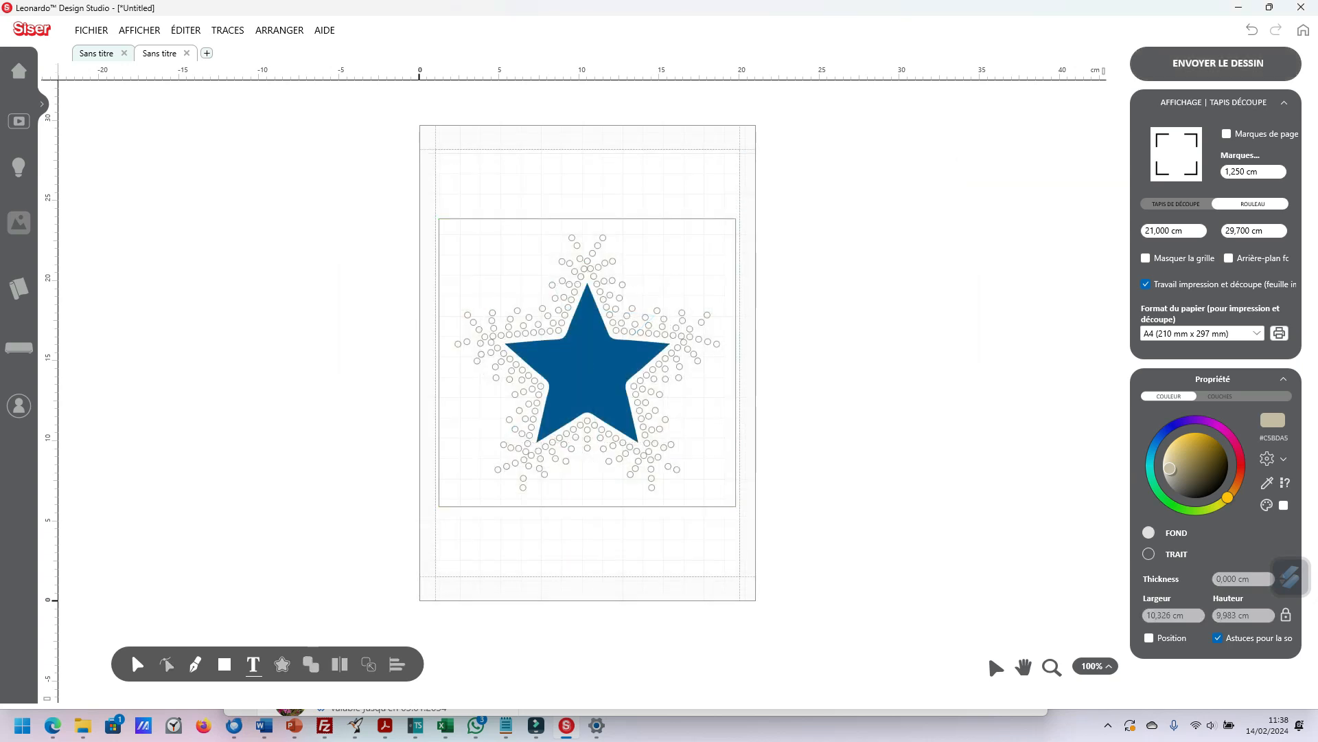
# - Send all designs that fit the page to the cutting view and display the Gris 75% rhinestone layer
pyautogui.click(1216, 63)
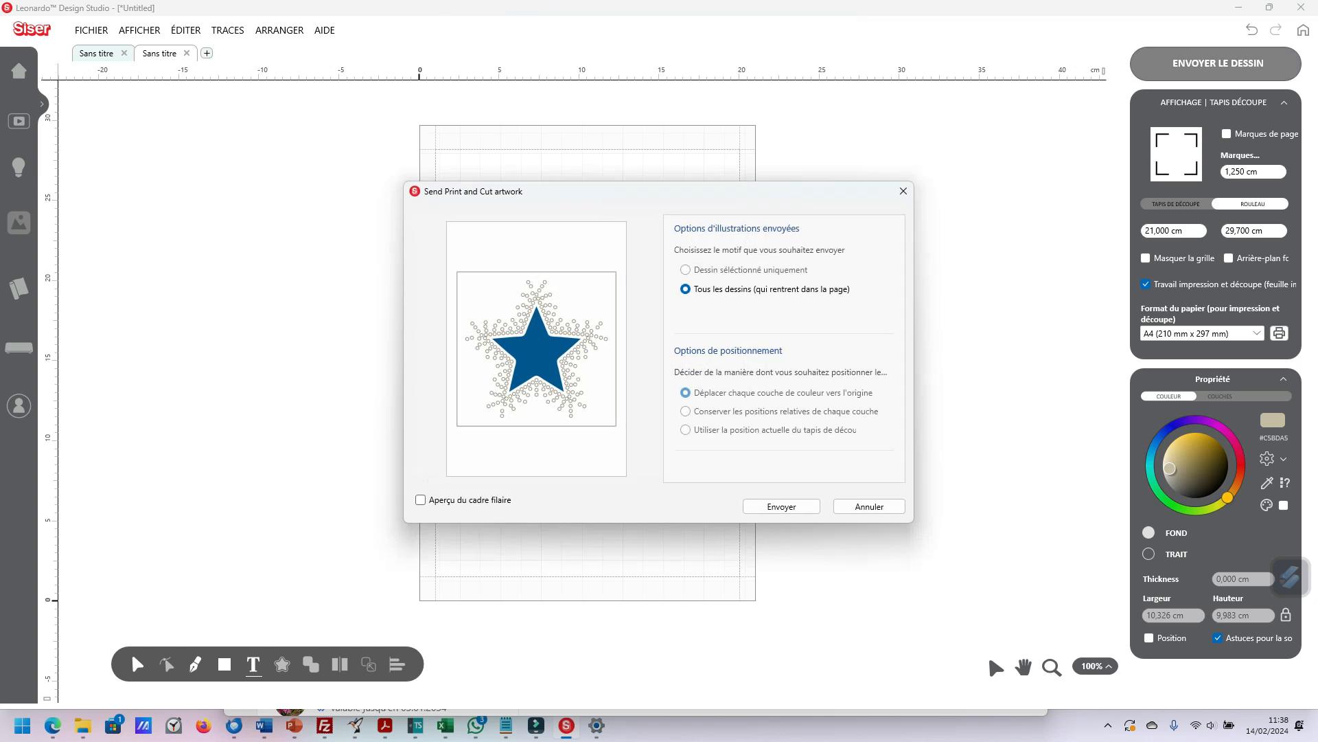
pyautogui.click(782, 507)
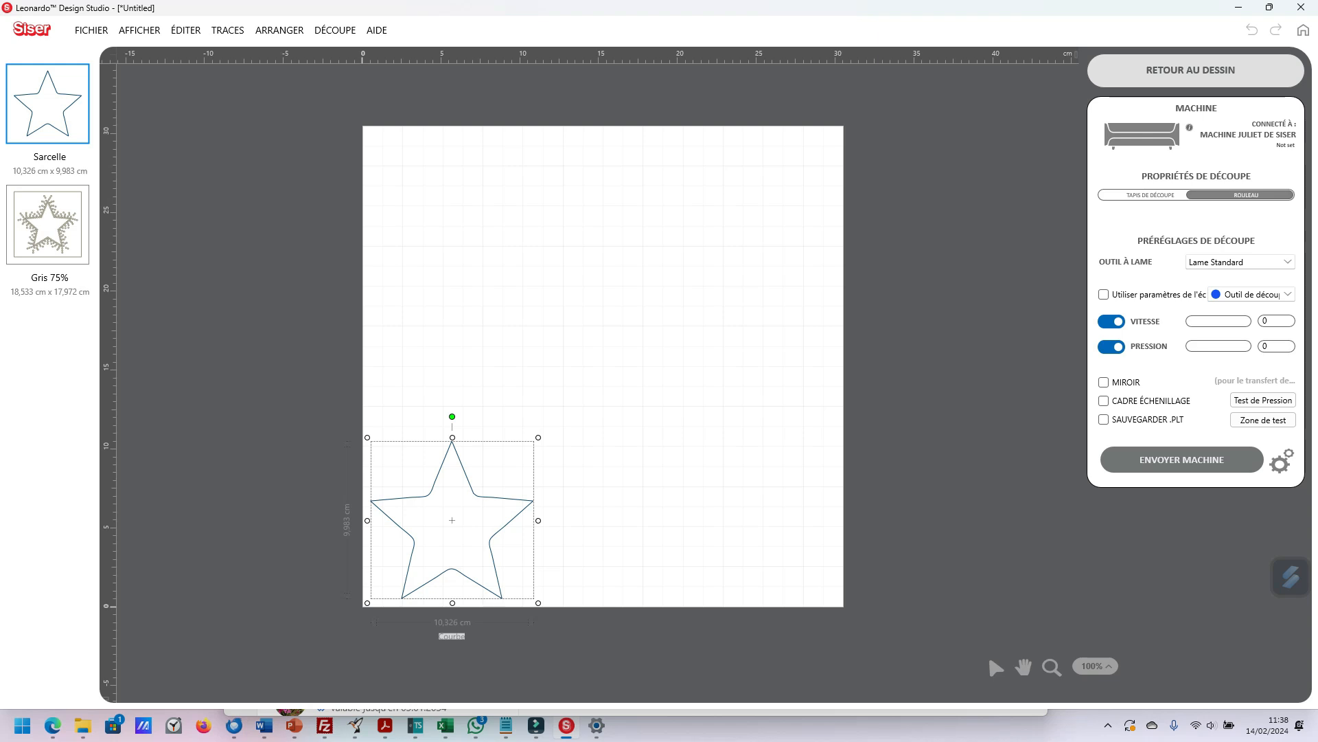
pyautogui.click(48, 225)
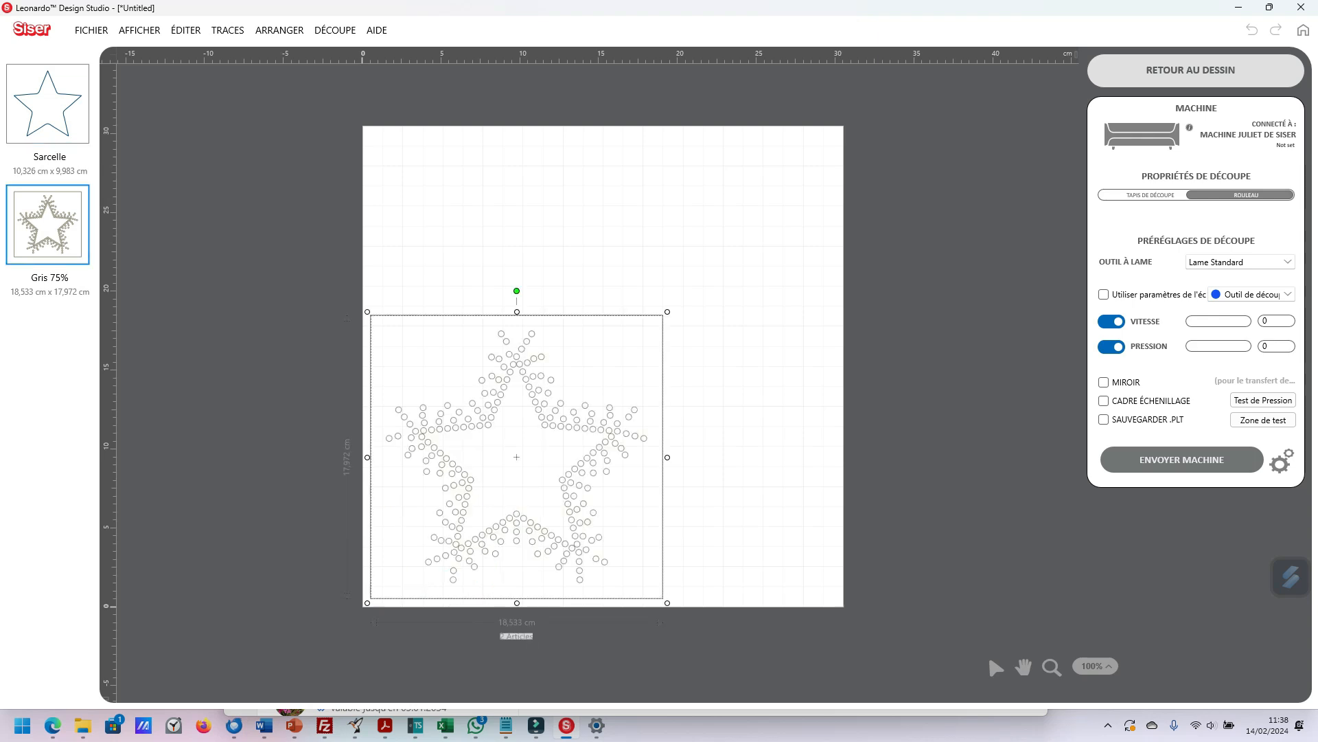